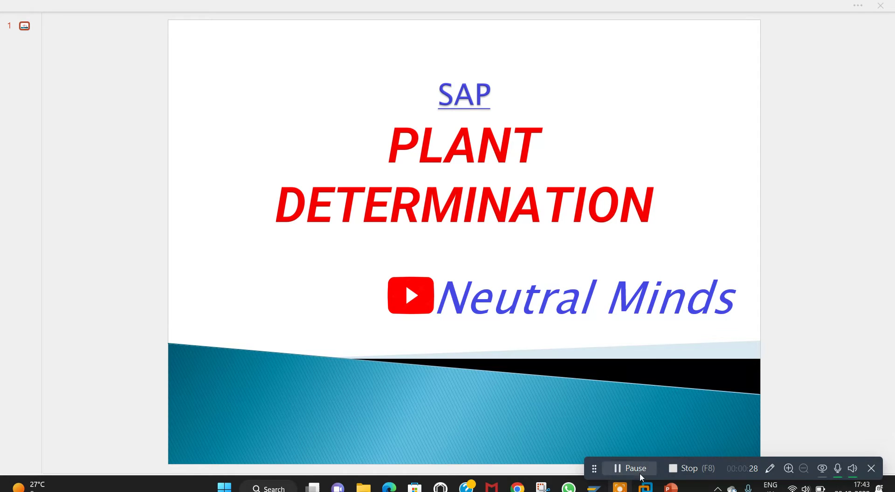
# Switch to the Excel workbook and review the four plant determination sources and their plant values in rows 5 to 8
pyautogui.click(644, 487)
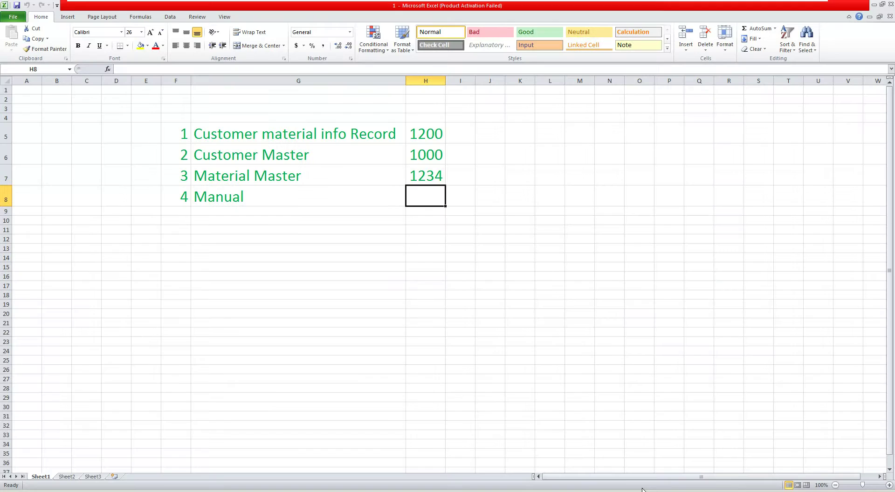
pyautogui.click(301, 202)
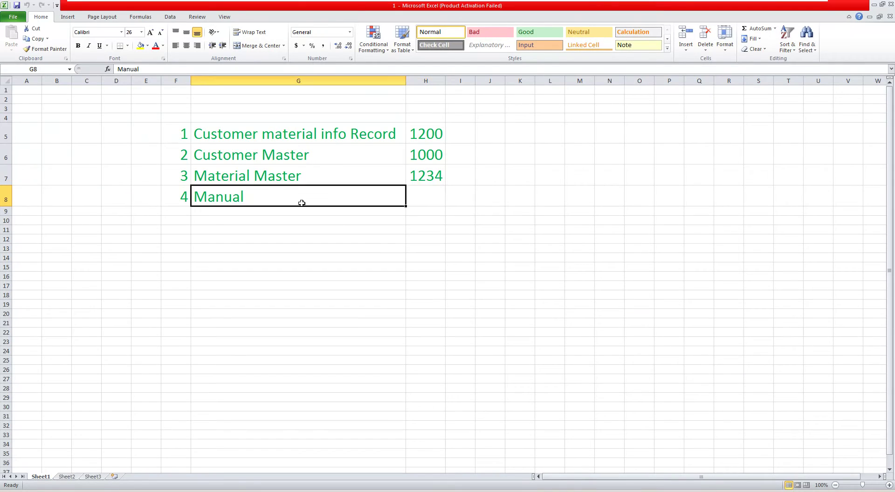
pyautogui.click(305, 134)
pyautogui.rightClick(305, 134)
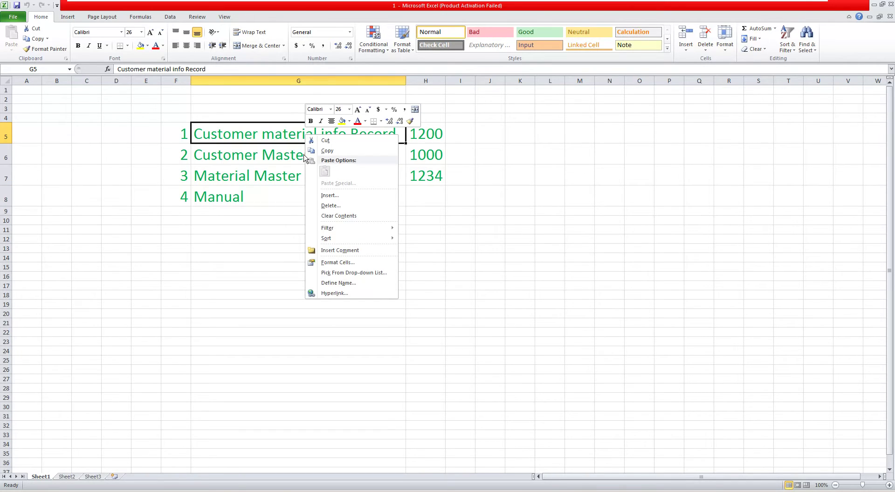
pyautogui.press('Escape')
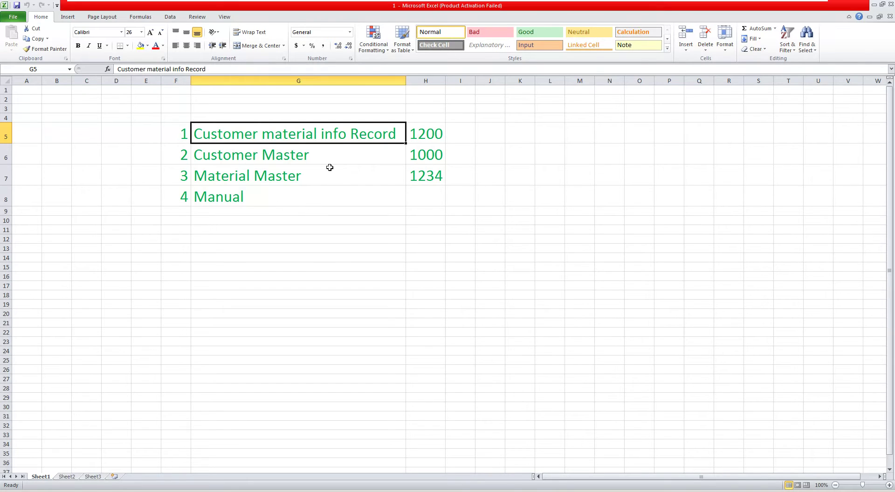
pyautogui.click(430, 134)
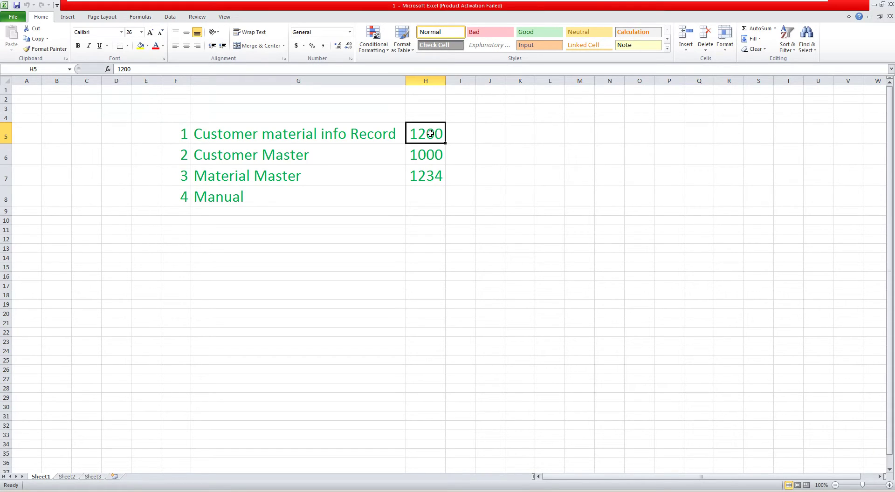
pyautogui.click(413, 155)
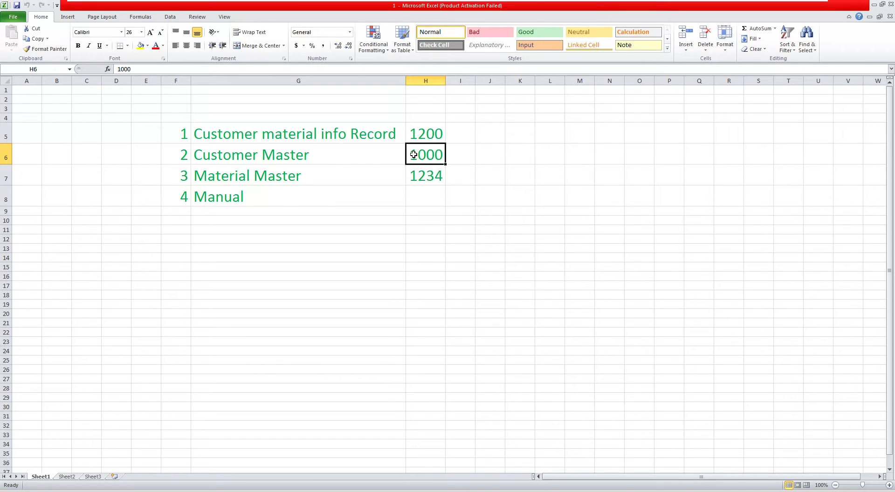
pyautogui.rightClick(432, 134)
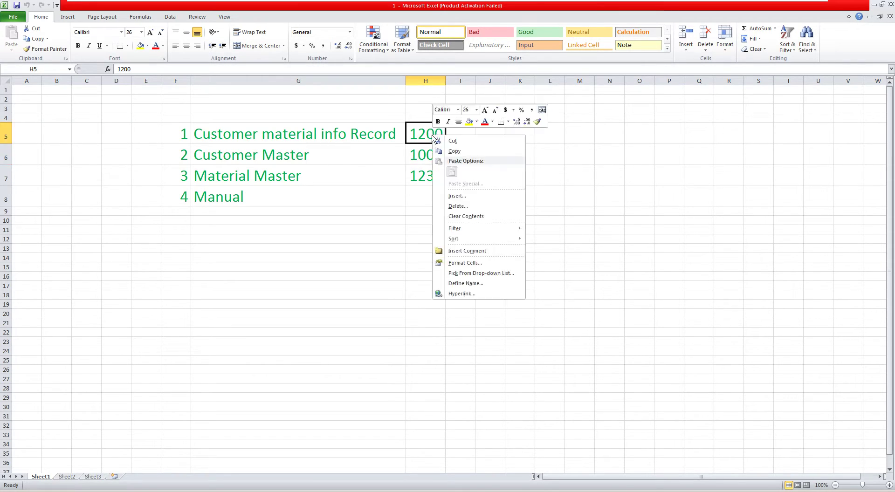
pyautogui.press('Escape')
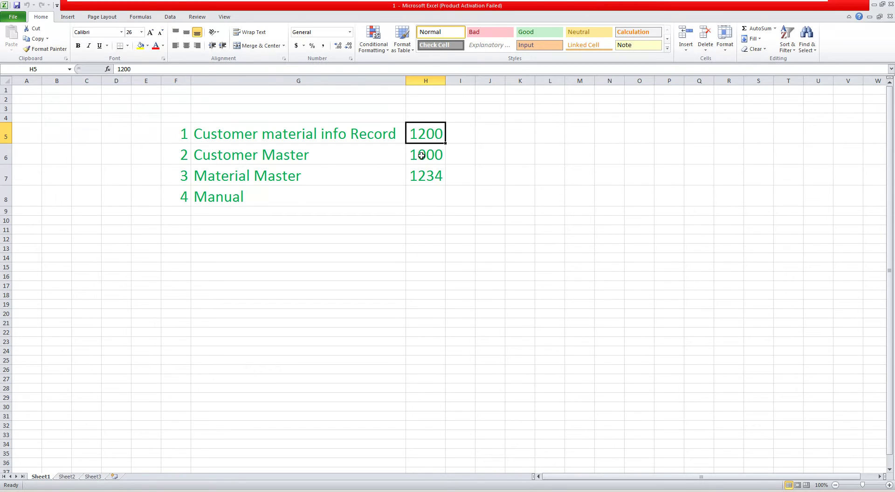
pyautogui.click(369, 149)
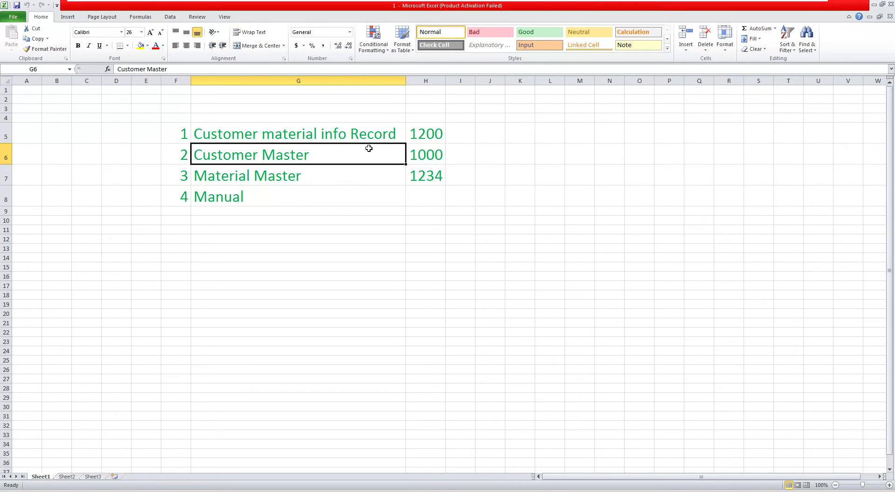
pyautogui.click(365, 177)
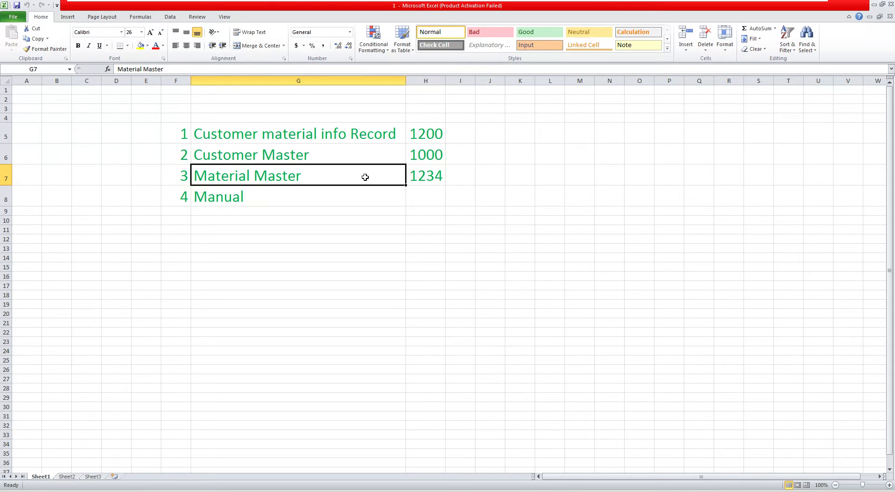
pyautogui.click(347, 199)
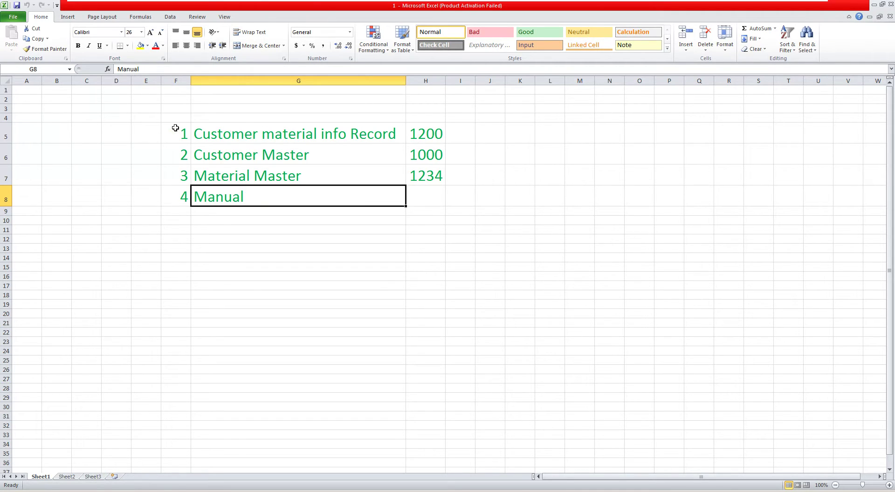
pyautogui.moveTo(175, 127); pyautogui.dragTo(429, 174)
pyautogui.click(321, 200)
# Switch to SAP Easy Access and open the item details of material M-06's customer-material info record with transaction VD52
pyautogui.click(121, 491)
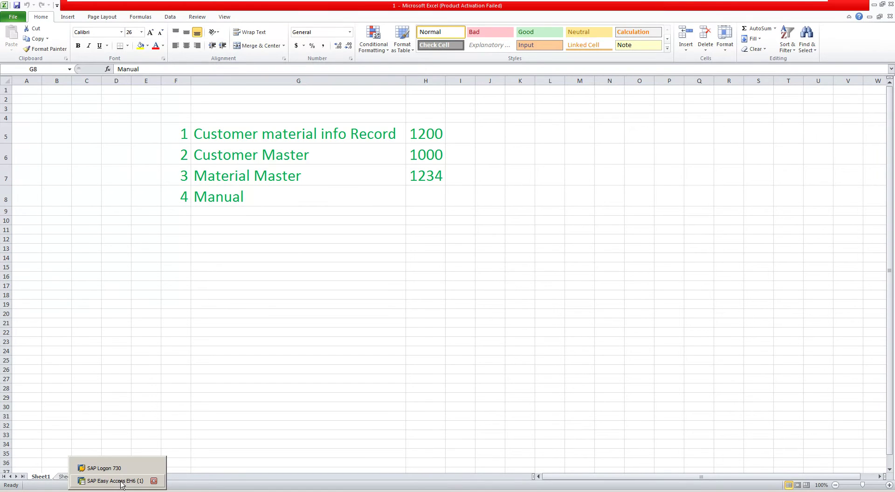
pyautogui.click(122, 485)
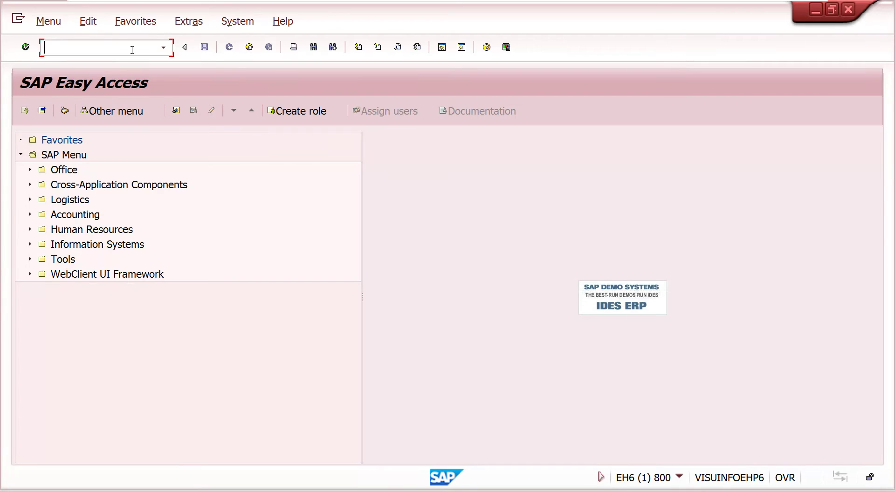
pyautogui.write('vd52')
pyautogui.press('Return')
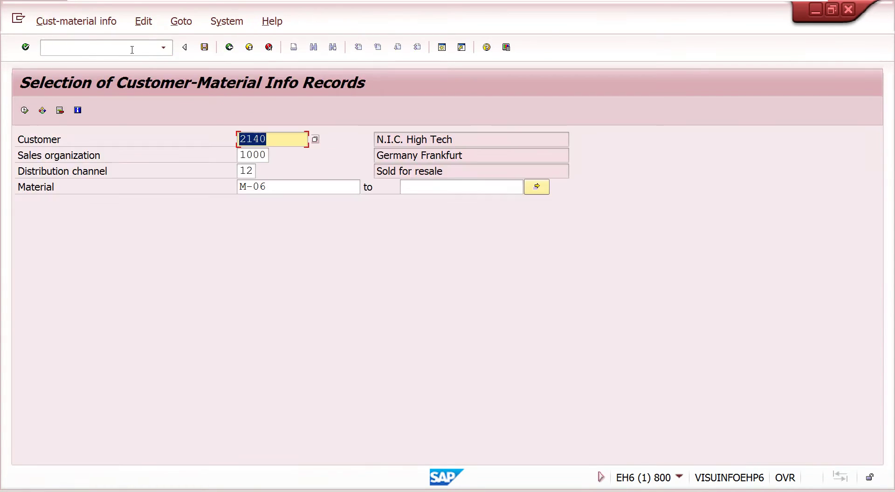
pyautogui.click(26, 110)
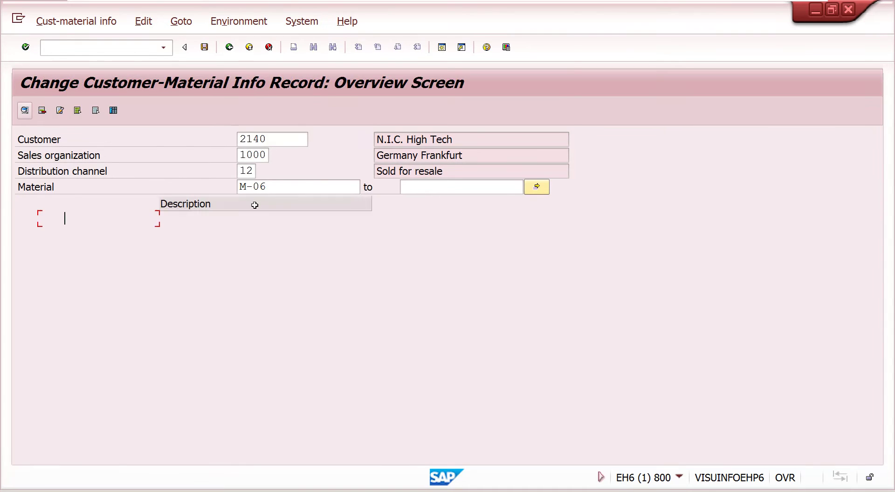
pyautogui.doubleClick(264, 219)
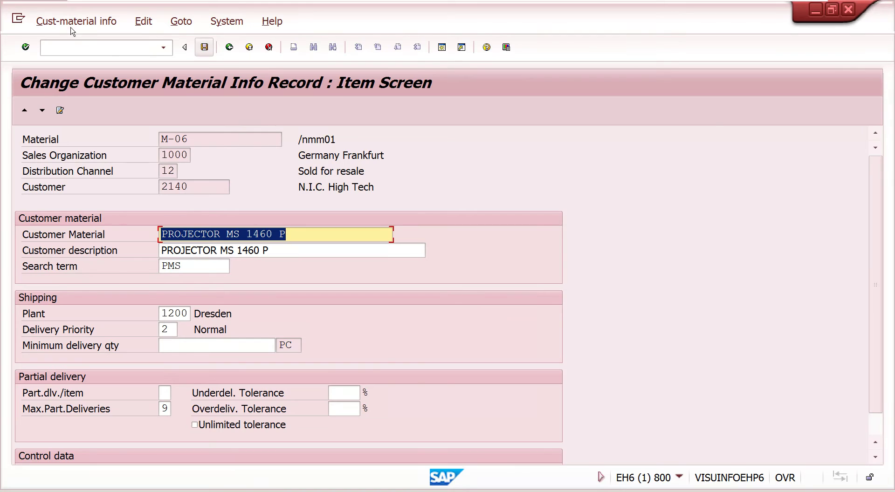
# Leave the info record and open the same customer's sales area shipping data with transaction XD02 to check the delivering plant
pyautogui.click(231, 47)
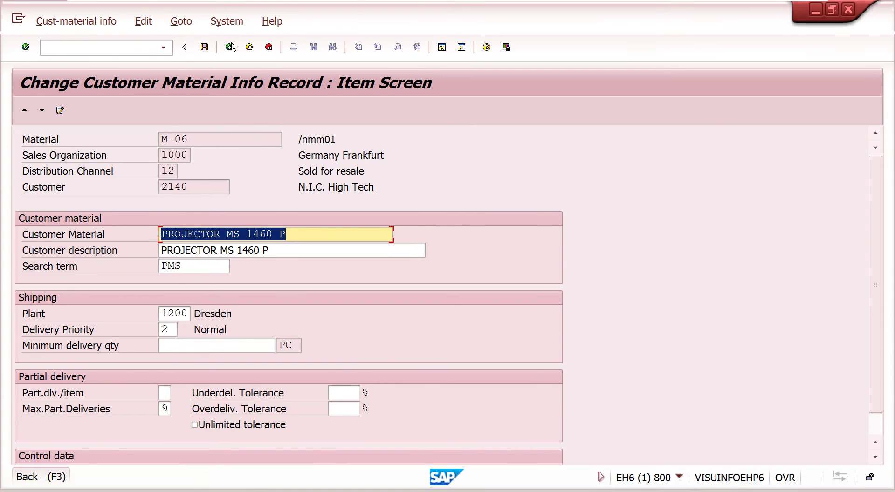
pyautogui.click(94, 46)
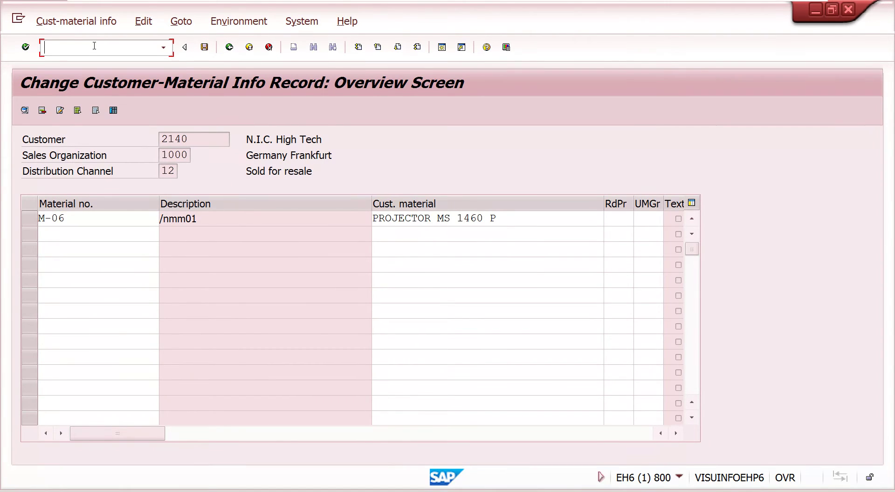
pyautogui.write('/nxd02')
pyautogui.press('Return')
pyautogui.press('Return')
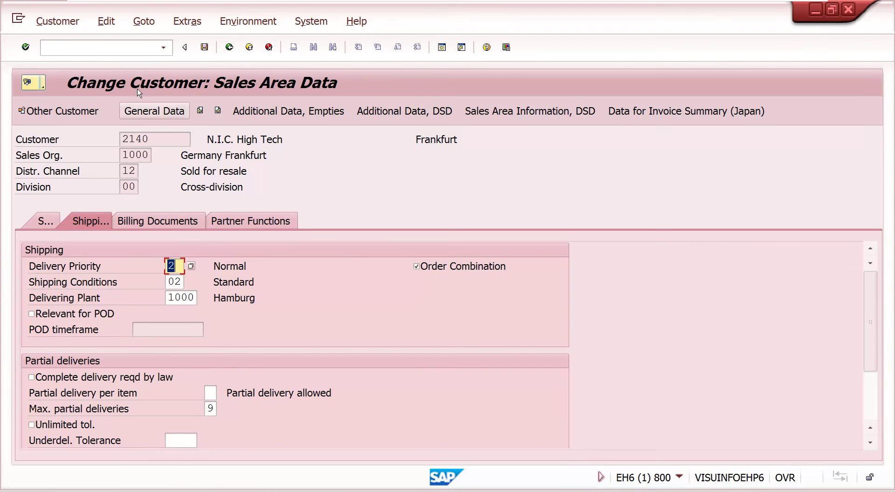
# Start changing material M-06 with transaction MM02 and select its Sales: Sales Org. Data 1 view
pyautogui.click(122, 49)
pyautogui.write('/nmm02')
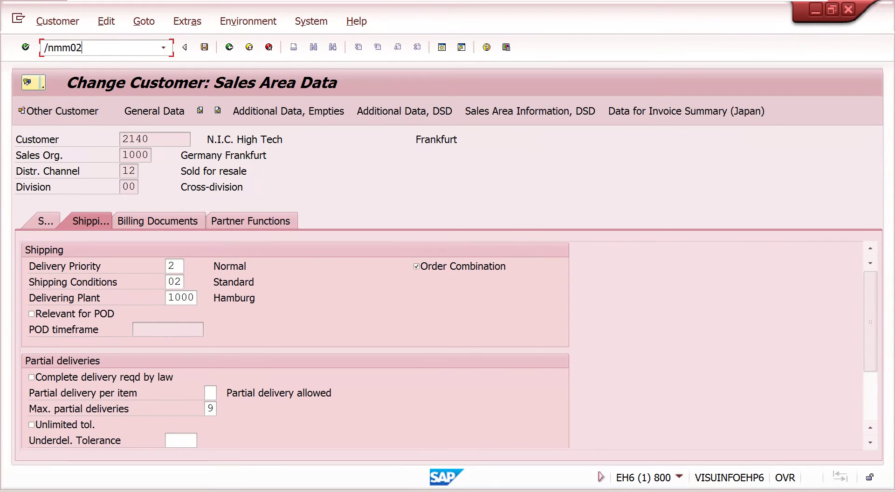
pyautogui.press('Return')
pyautogui.press('Return')
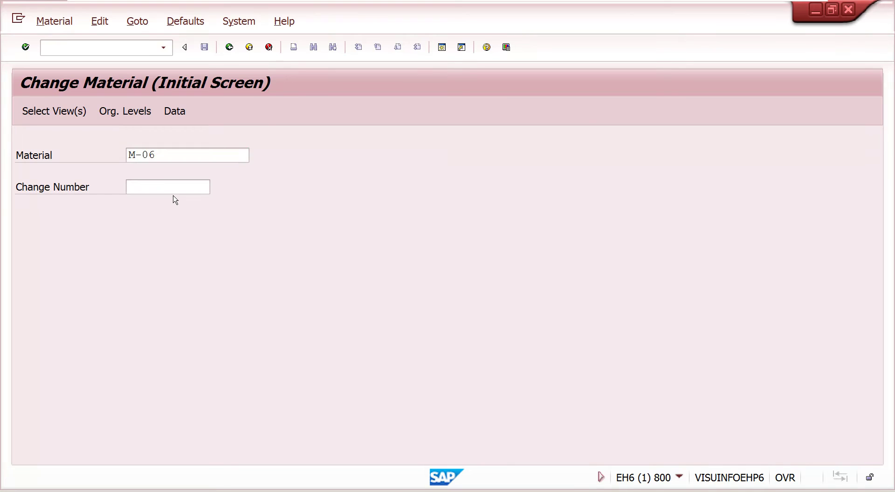
pyautogui.click(281, 206)
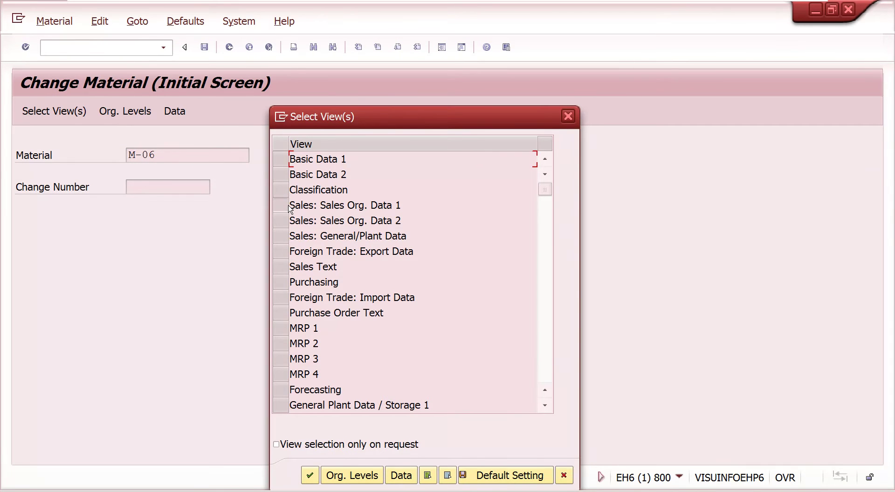
pyautogui.press('Return')
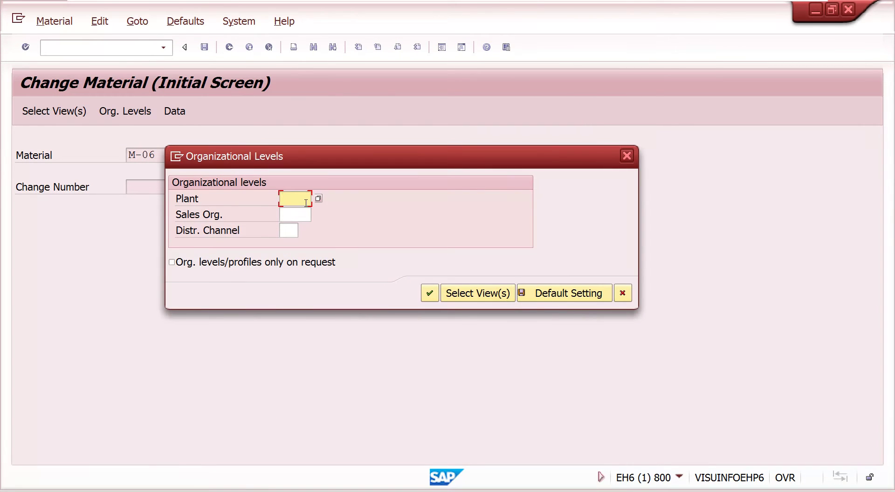
# Open the material view for plant 1200, sales organization 1000 and distribution channel 12, and check the delivering plant
pyautogui.write('1200')
pyautogui.press('Tab')
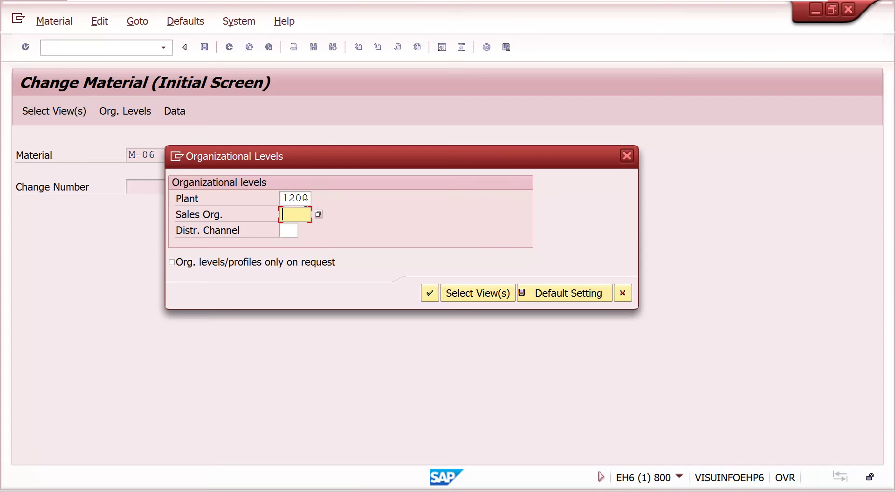
pyautogui.write('1000')
pyautogui.press('Tab')
pyautogui.write('12')
pyautogui.press('Return')
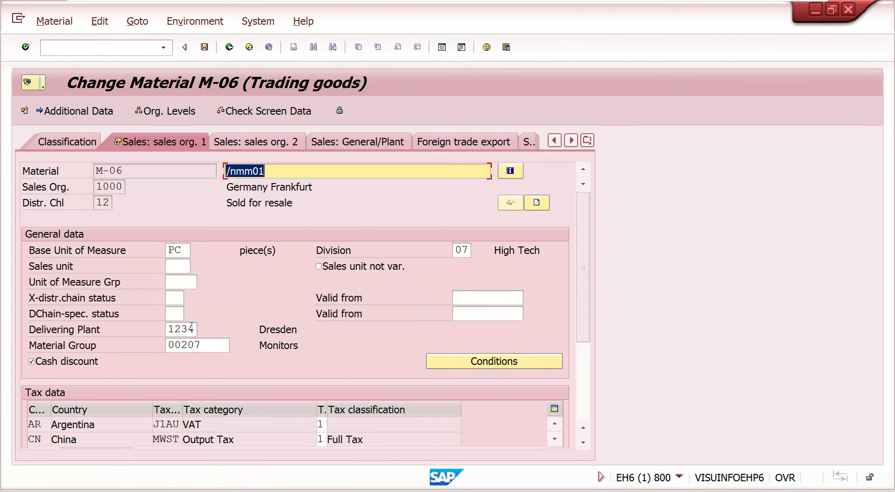
pyautogui.click(190, 329)
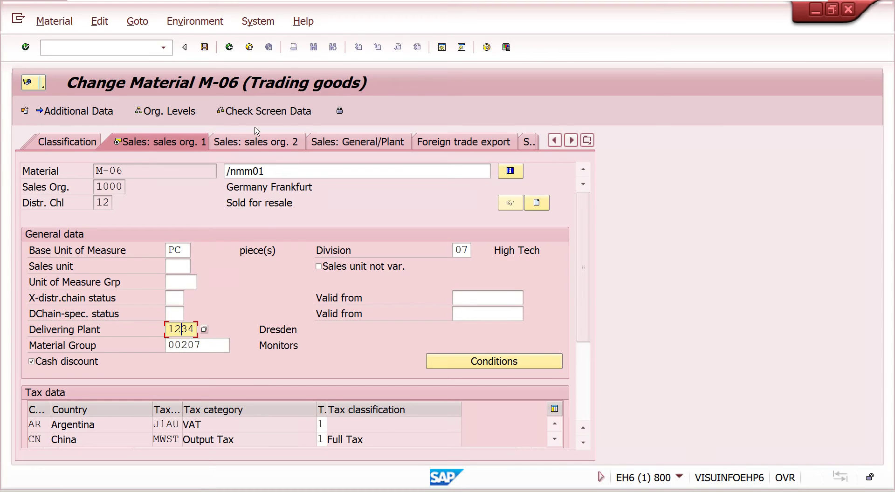
# Start a new sales order with transaction VA01 using order type OR
pyautogui.click(143, 49)
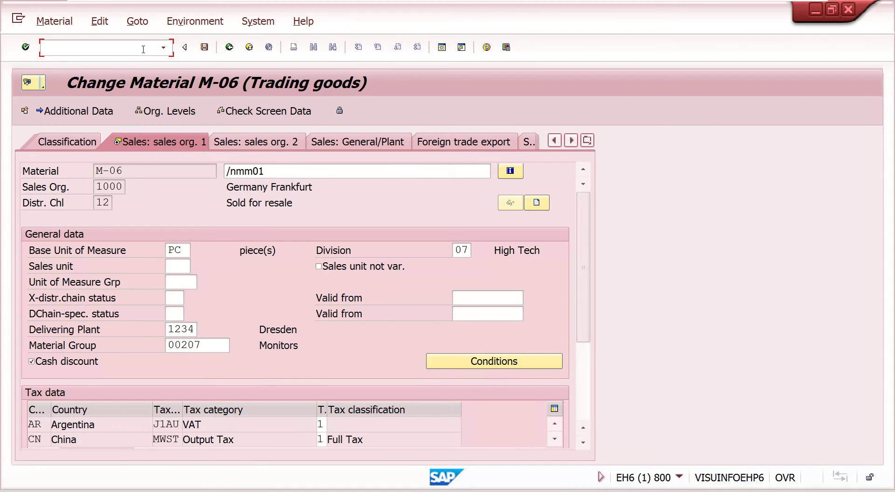
pyautogui.write('/nva01')
pyautogui.press('Return')
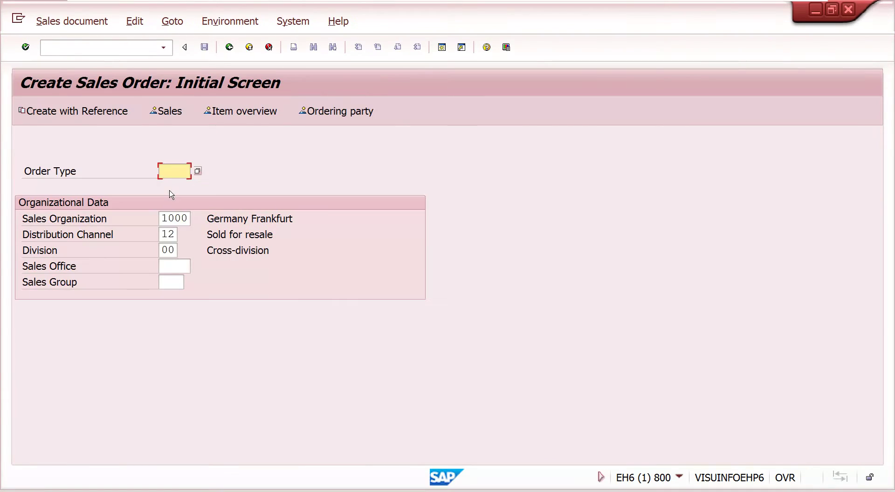
pyautogui.write('or')
pyautogui.press('Return')
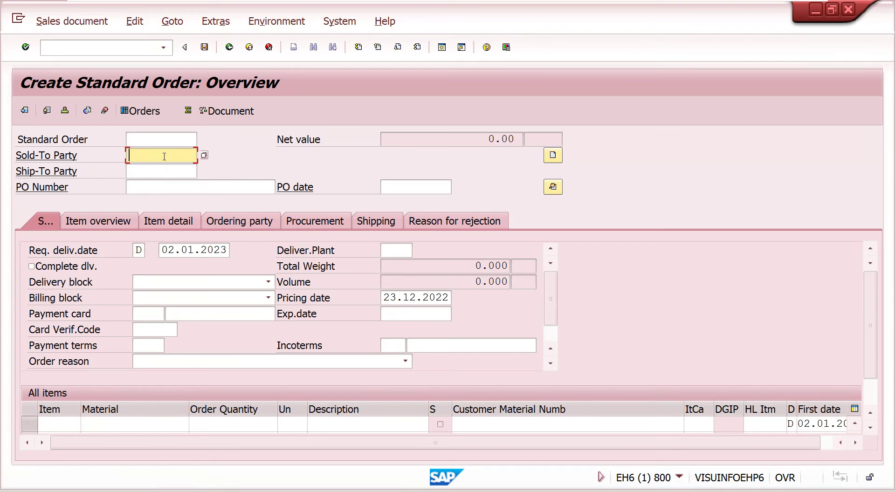
# Enter a sold-to party and the purchase order number in the order header
pyautogui.click(164, 156)
pyautogui.click(140, 181)
pyautogui.click(147, 187)
pyautogui.write('8755')
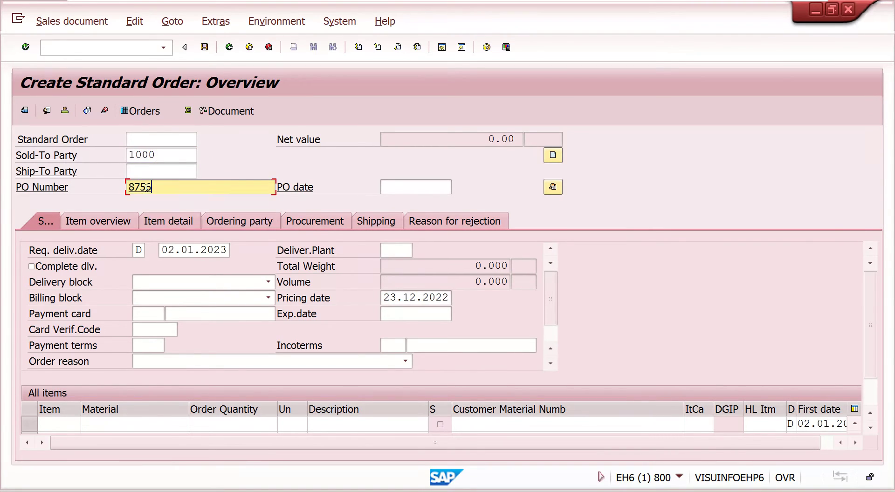
# Replace the sold-to party with the customer number of N.I.C. High Tech and set the PO date to 08.12.2022
pyautogui.click(177, 152)
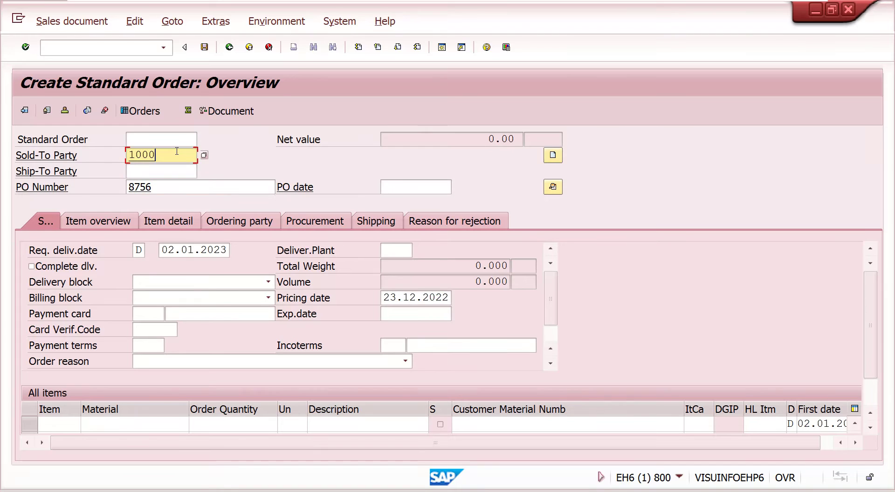
pyautogui.press('BackSpace')
pyautogui.press('BackSpace')
pyautogui.press('BackSpace')
pyautogui.press('BackSpace')
pyautogui.write('2140')
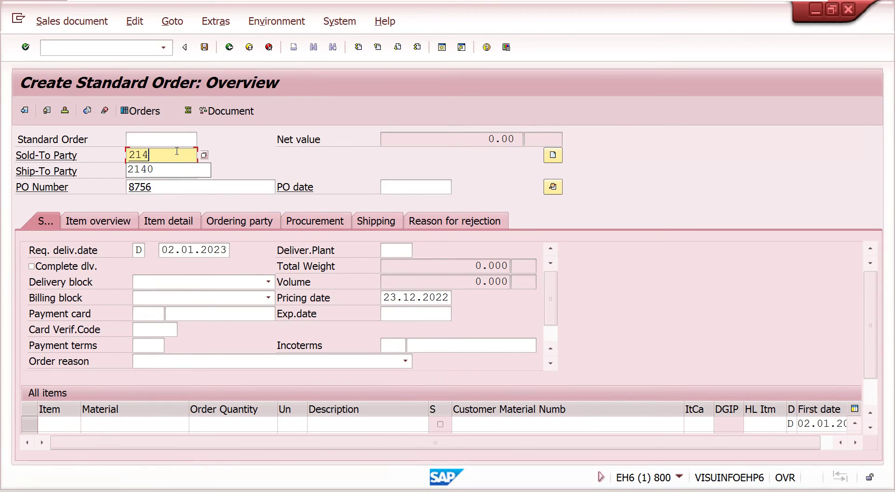
pyautogui.click(405, 187)
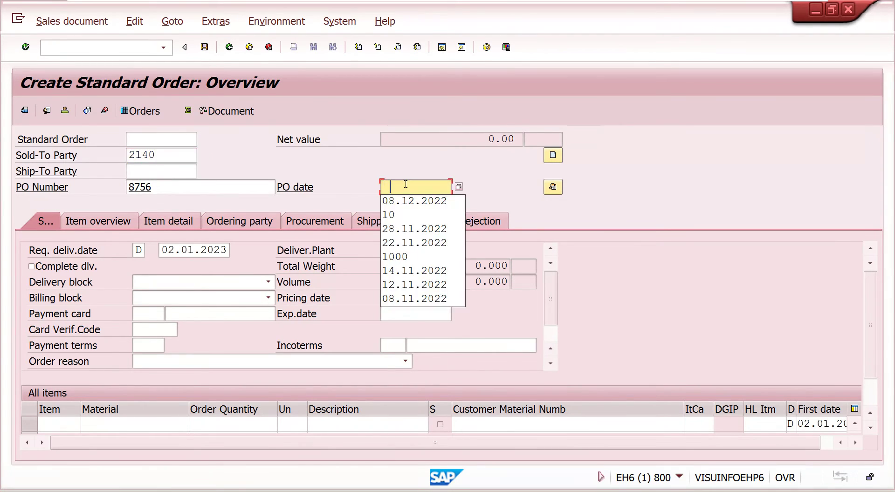
pyautogui.click(406, 202)
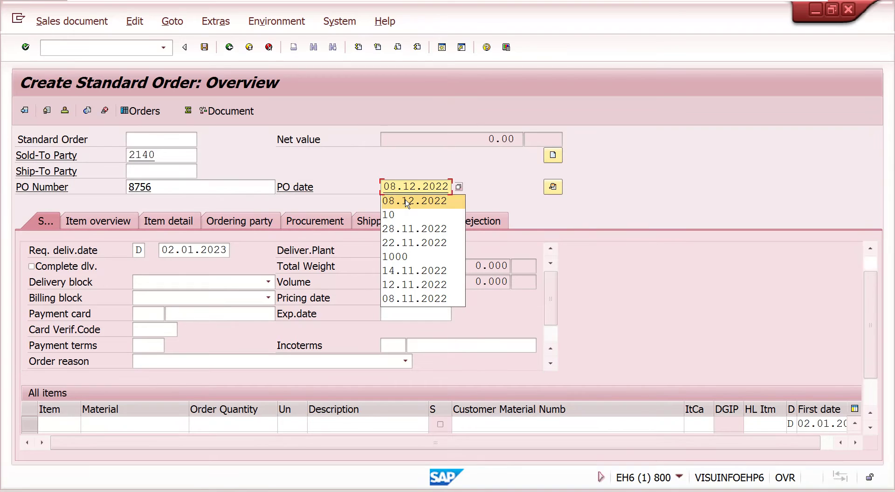
# Add an order item for material M-06 with an order quantity of 2
pyautogui.click(117, 426)
pyautogui.write('m')
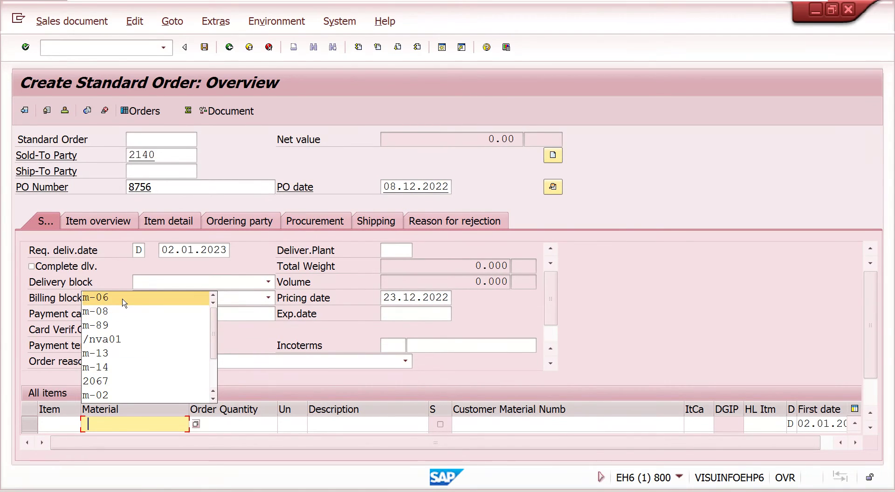
pyautogui.click(124, 304)
pyautogui.click(232, 425)
pyautogui.write('2')
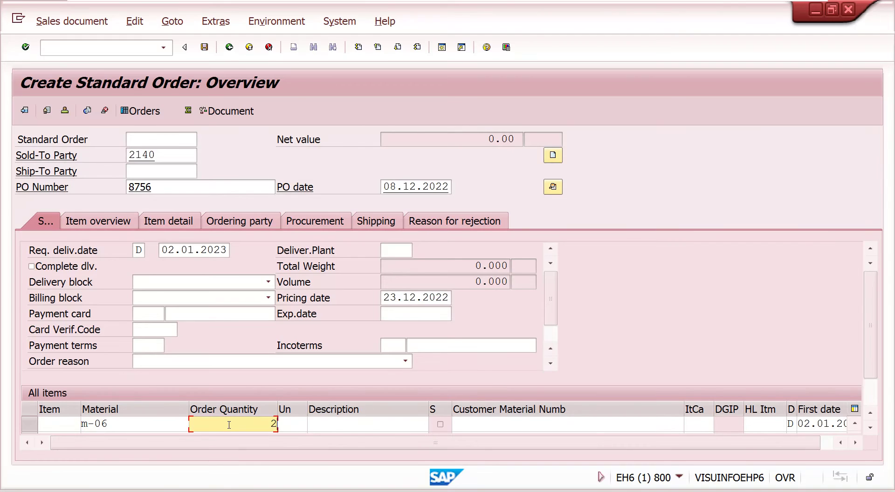
pyautogui.press('Return')
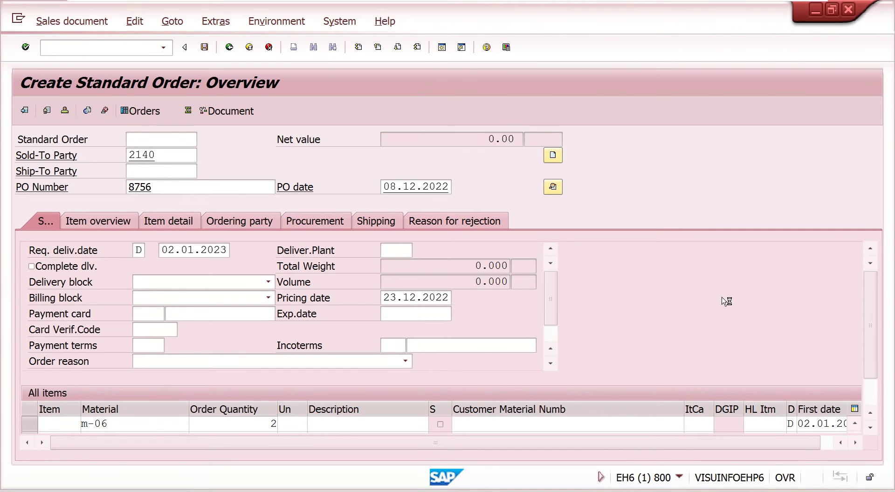
# Check the plant of the M-06 item, compare it with the customer material info record row in the Excel list, and return to SAP
pyautogui.click(870, 428)
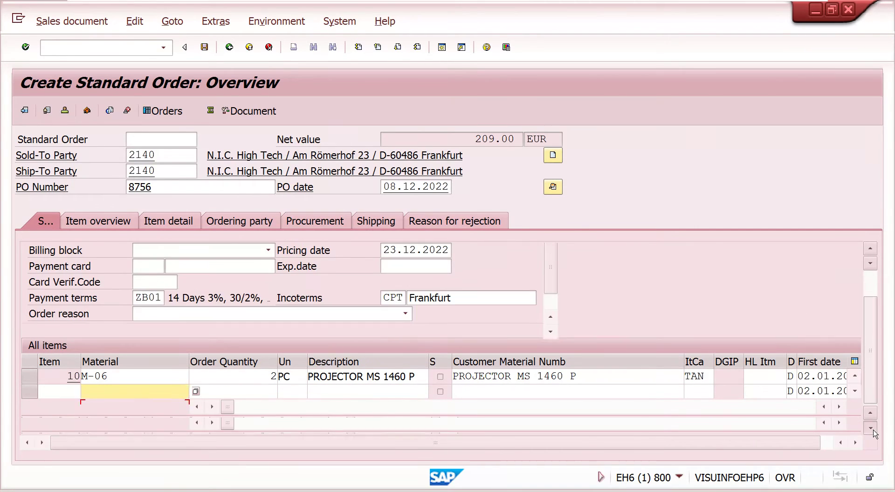
pyautogui.click(839, 407)
pyautogui.click(838, 407)
pyautogui.click(839, 407)
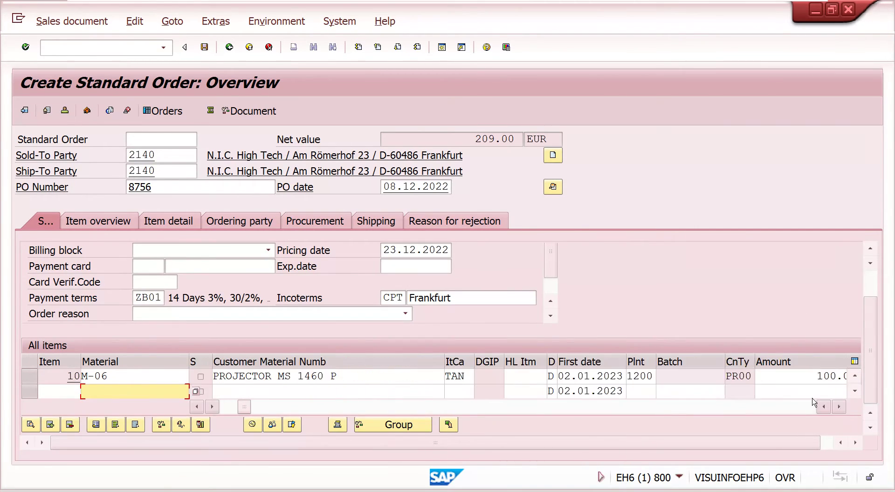
pyautogui.click(653, 376)
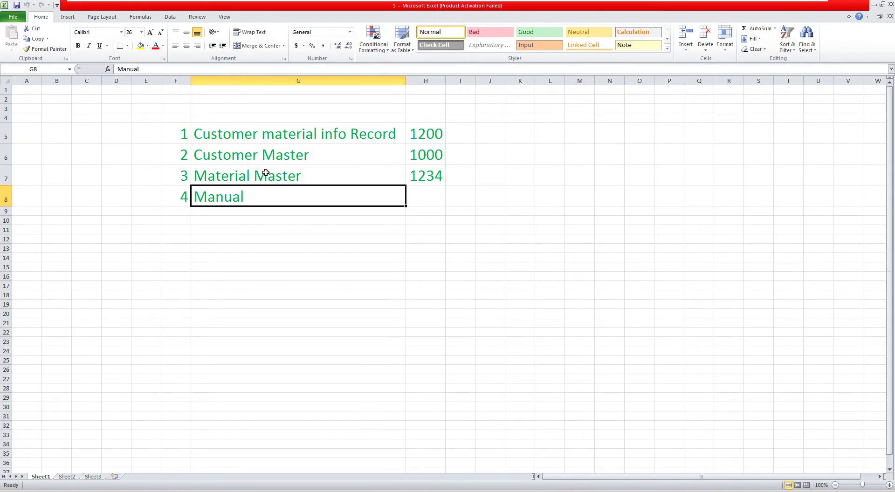
pyautogui.click(295, 135)
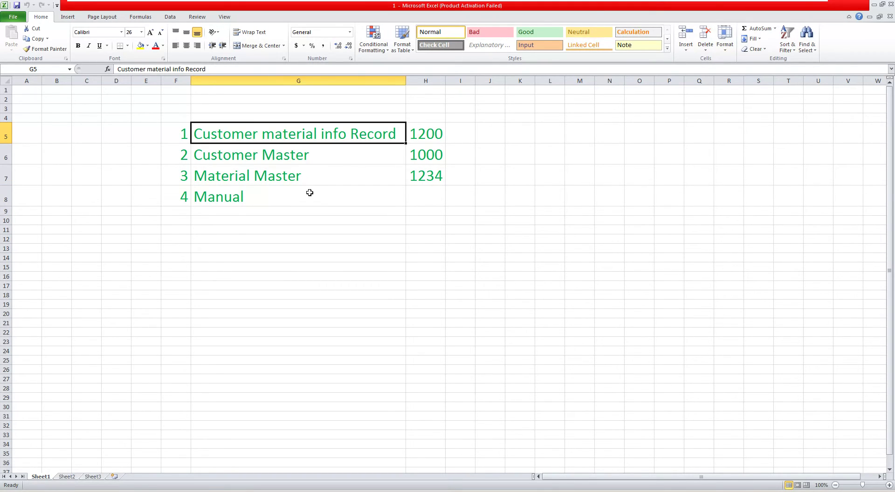
pyautogui.click(135, 489)
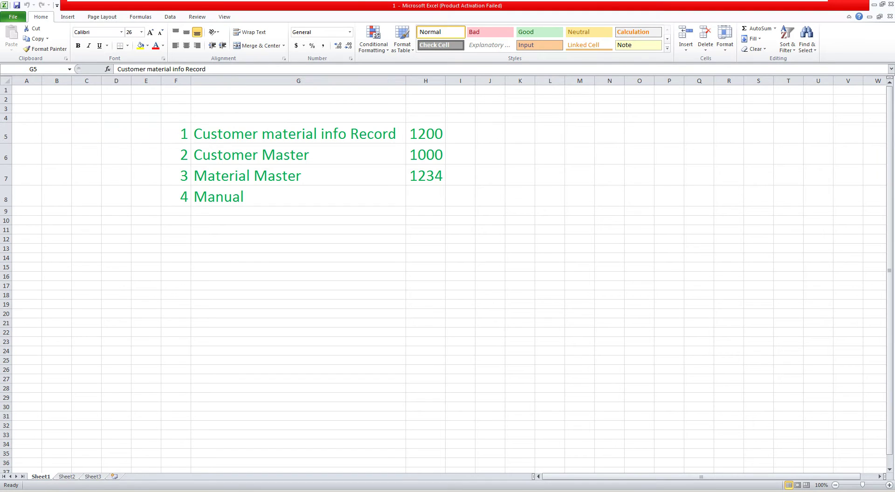
pyautogui.click(135, 482)
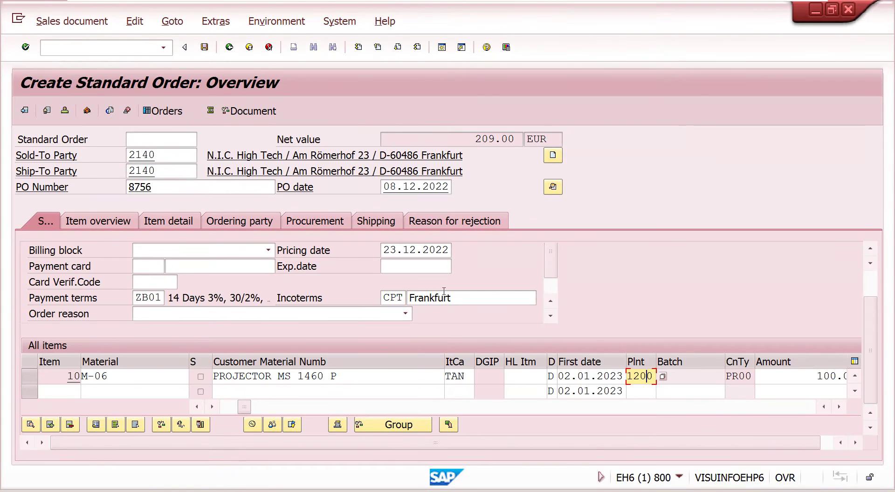
# Examine the plant in the M-06 item's shipping data, and return to the order overview
pyautogui.doubleClick(536, 371)
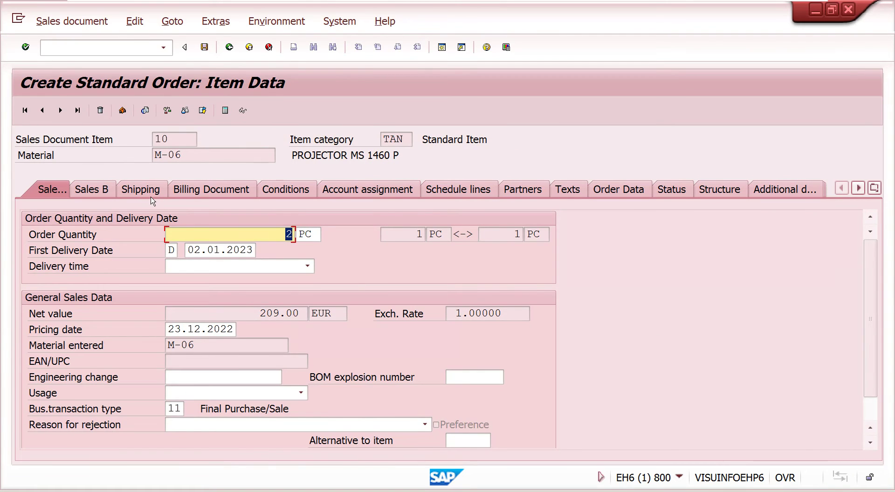
pyautogui.click(146, 193)
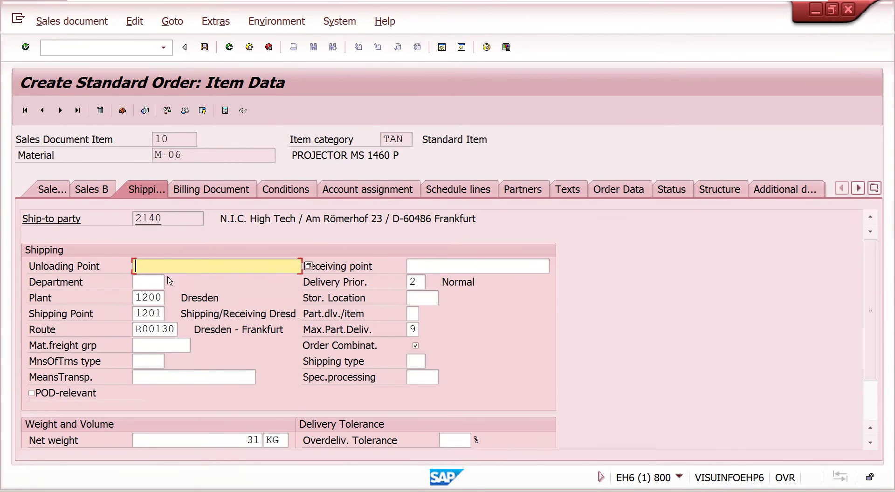
pyautogui.click(229, 47)
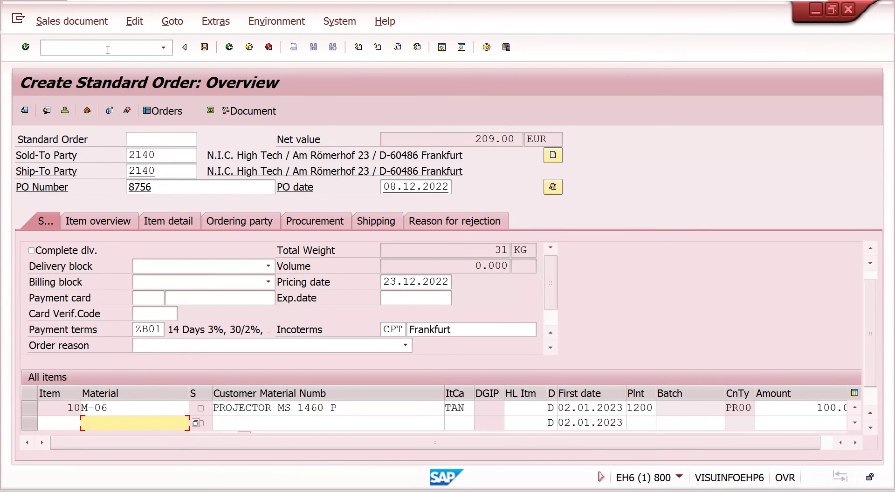
# In a new session, open the customer-material info record for N.I.C. High Tech and material M-06 for changing
pyautogui.click(107, 49)
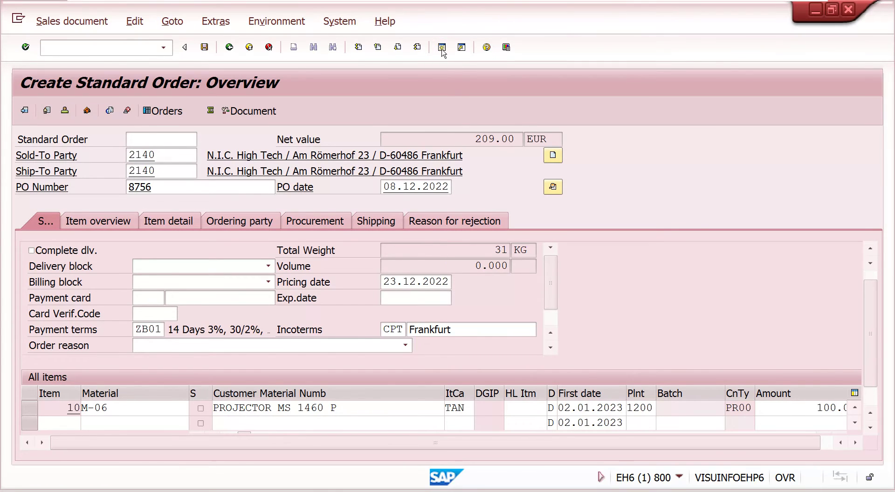
pyautogui.click(173, 113)
pyautogui.hotkey('ctrl', 'n')
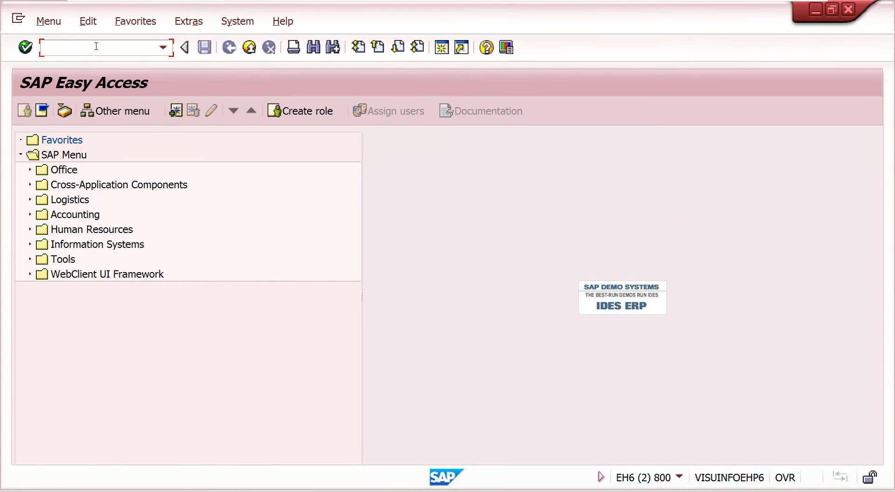
pyautogui.write('vd5')
pyautogui.press('Return')
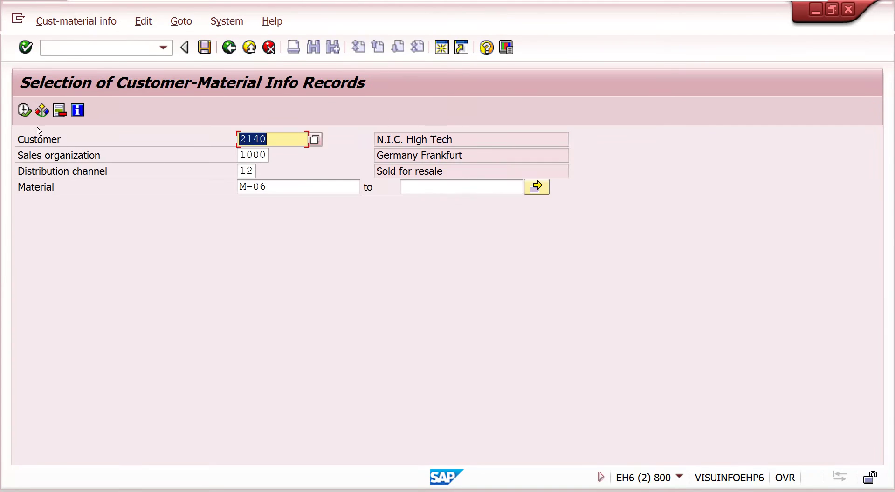
pyautogui.click(24, 111)
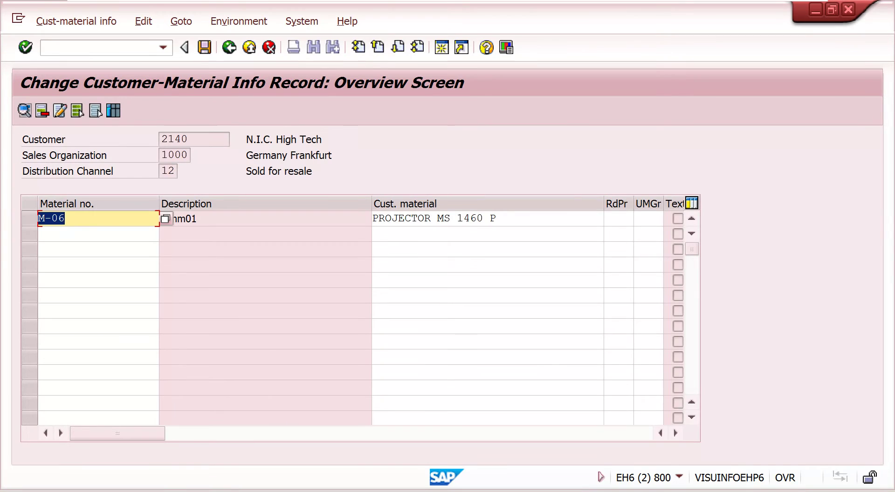
pyautogui.click(27, 218)
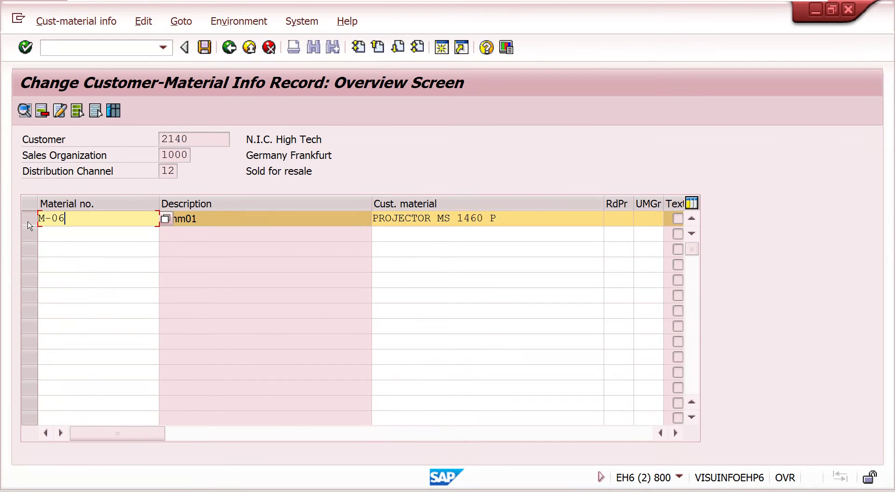
pyautogui.click(230, 221)
pyautogui.doubleClick(230, 221)
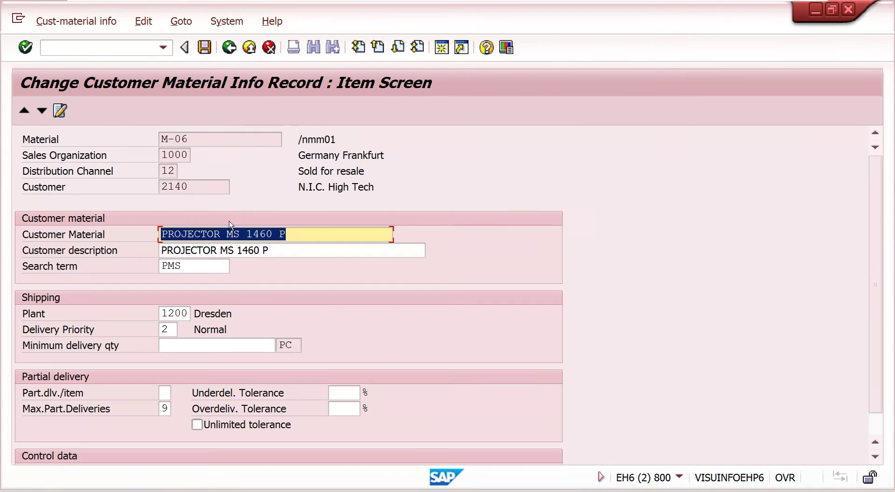
# Clear the shipping plant in the customer-material info record for M-06 and save the record
pyautogui.click(186, 313)
pyautogui.press('BackSpace')
pyautogui.press('BackSpace')
pyautogui.press('BackSpace')
pyautogui.press('BackSpace')
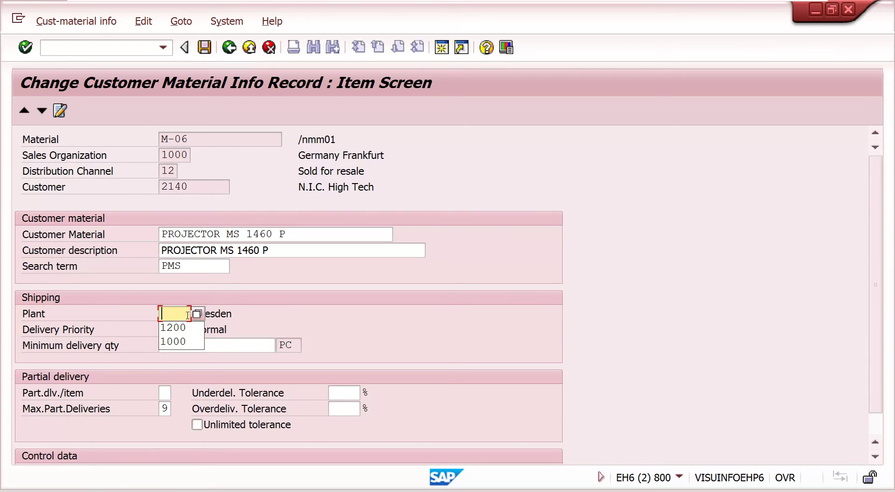
pyautogui.click(204, 47)
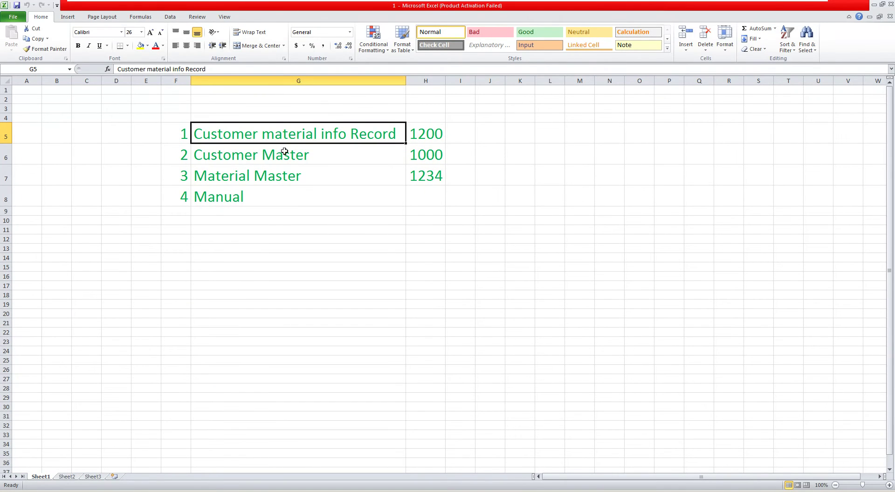
# Mark Customer Master in the Excel list, and start a new sales order in SAP with transaction VA01 and order type OR
pyautogui.click(277, 159)
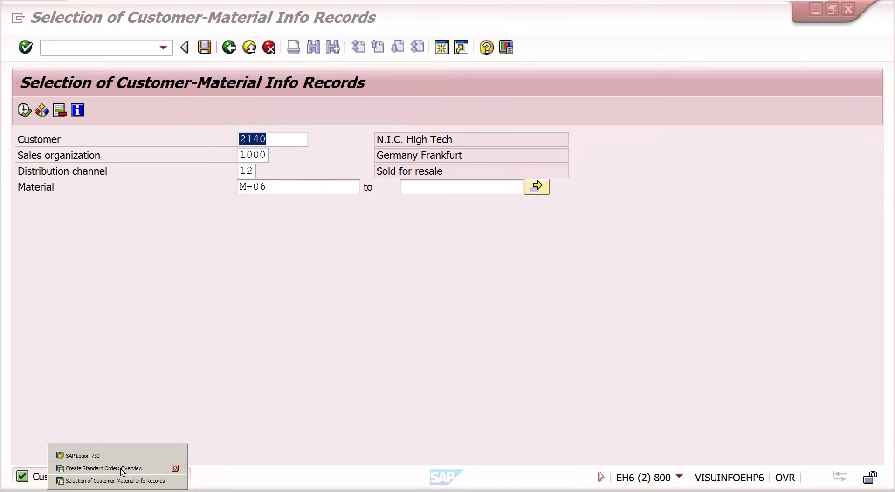
pyautogui.click(175, 468)
pyautogui.click(129, 44)
pyautogui.write('/')
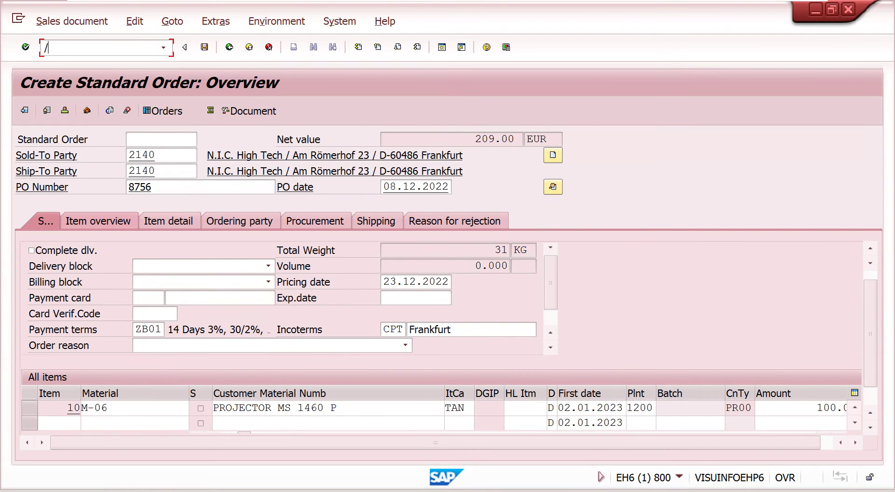
pyautogui.write('nva01')
pyautogui.press('Return')
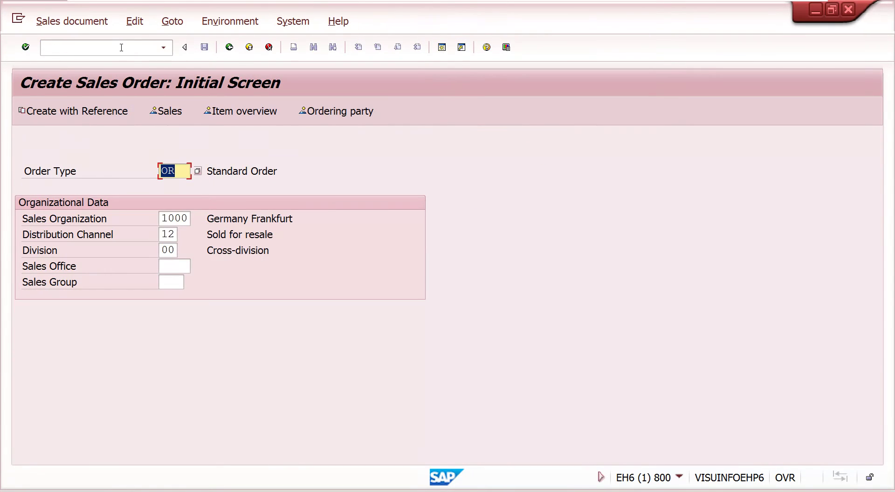
pyautogui.press('Return')
# Fill in the order header with N.I.C. High Tech's customer number as sold-to party, the purchase order number and PO date 08.12.2022
pyautogui.click(154, 155)
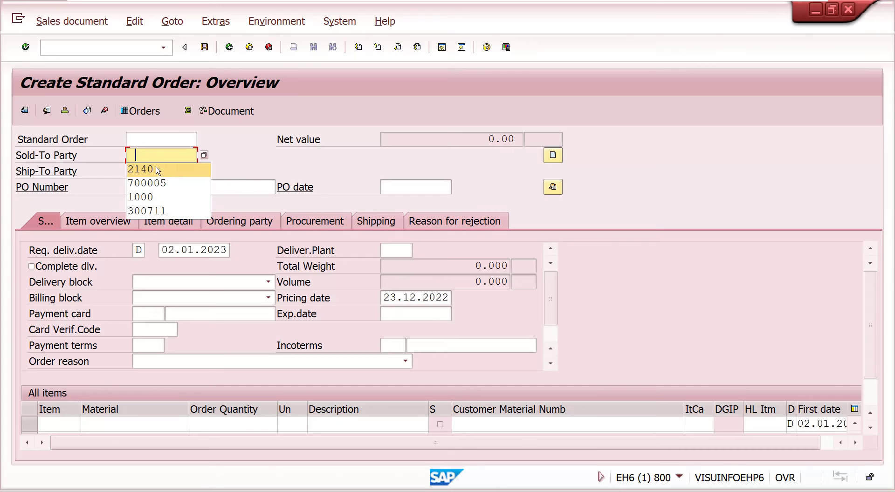
pyautogui.click(153, 170)
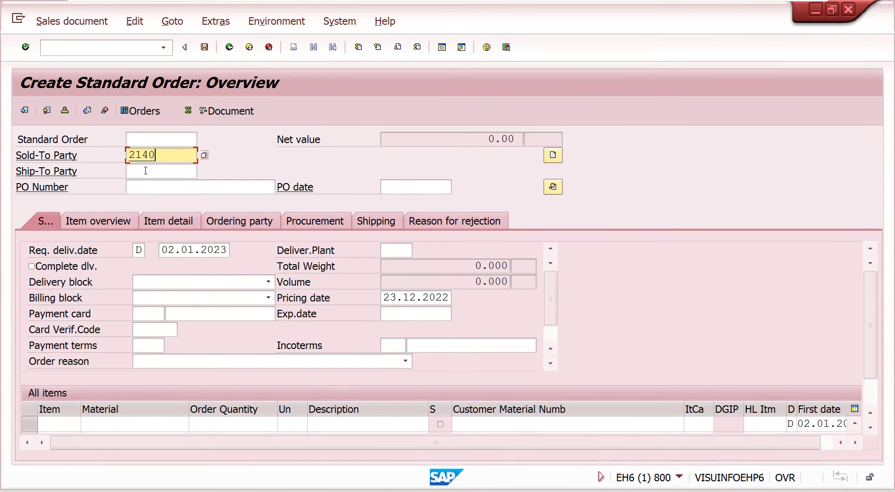
pyautogui.click(167, 187)
pyautogui.click(158, 201)
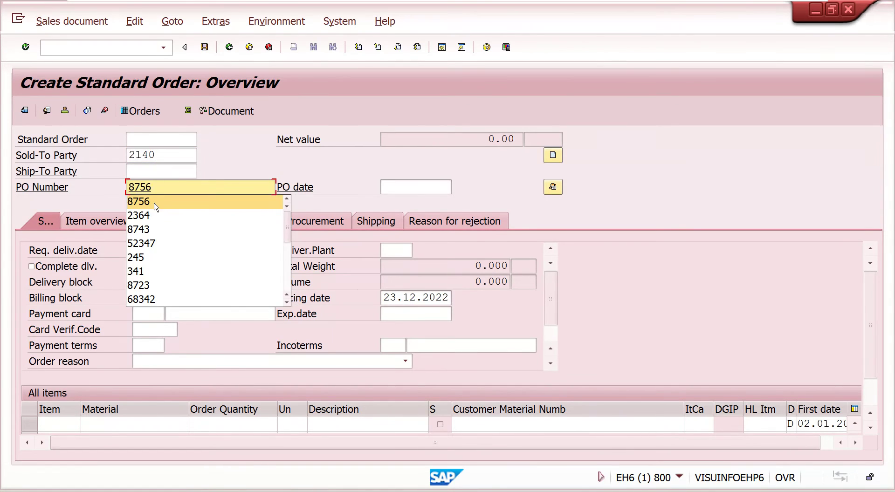
pyautogui.click(413, 187)
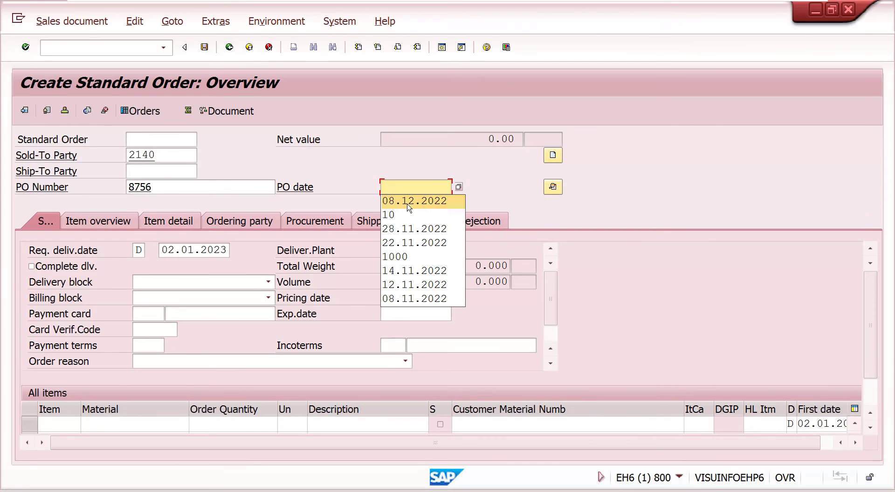
pyautogui.click(409, 208)
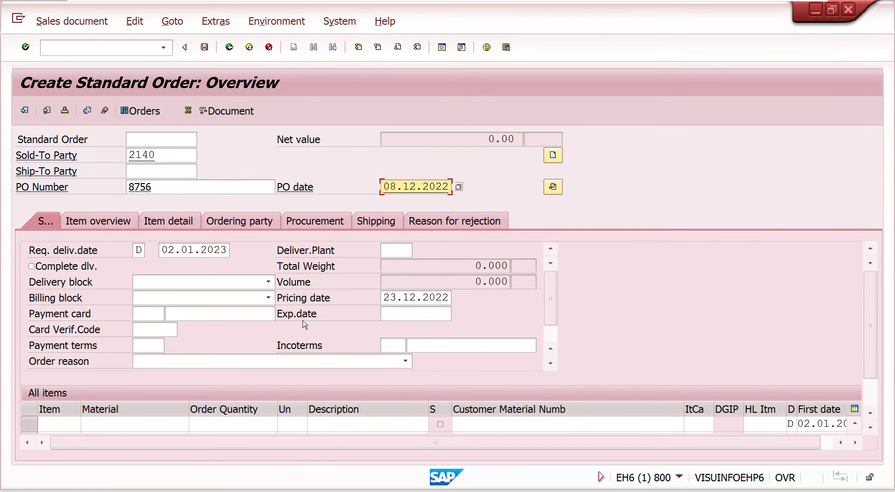
# Enter material M-06 with an order quantity of 1 as the order item
pyautogui.click(164, 426)
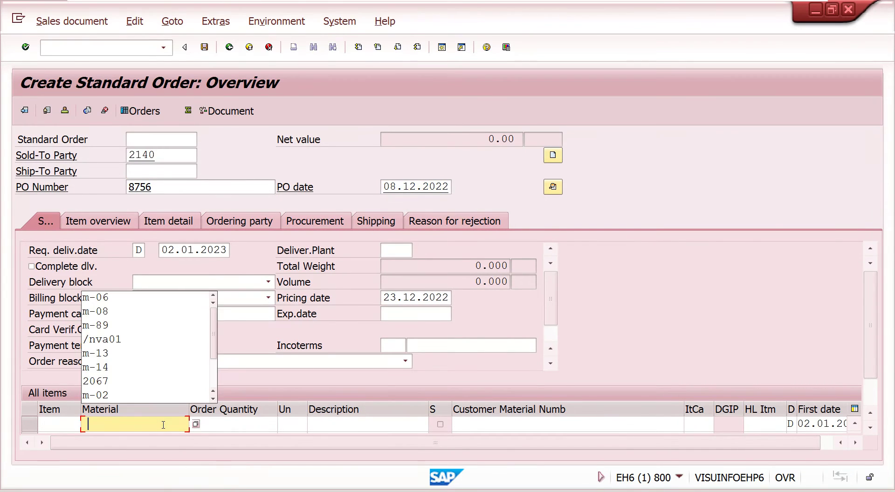
pyautogui.click(124, 299)
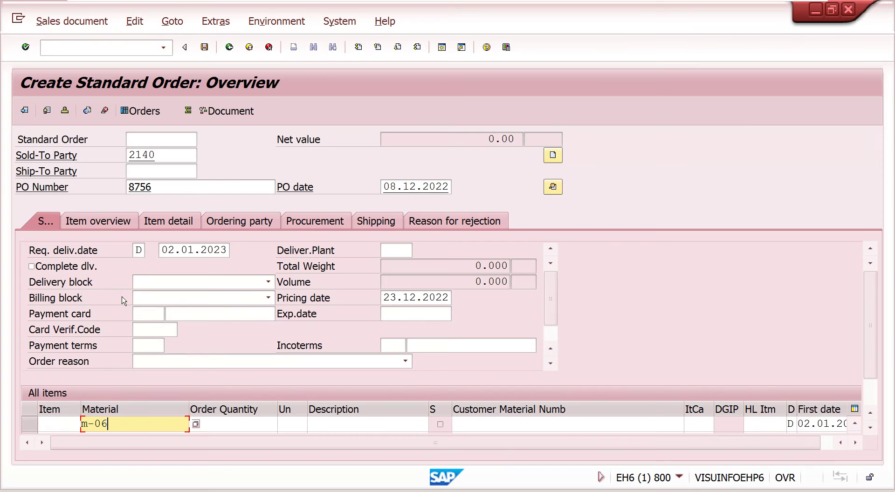
pyautogui.click(226, 425)
pyautogui.write('1')
pyautogui.press('Return')
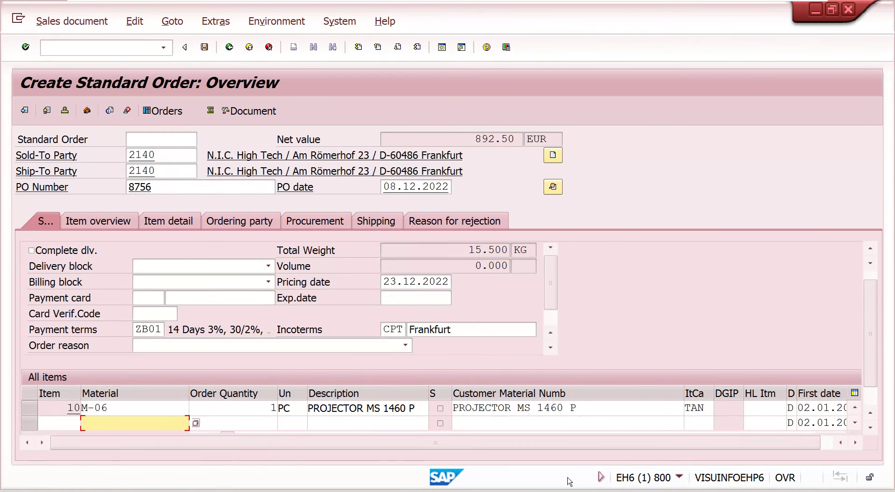
# Check the plant determined for the new order's M-06 item, and switch to the Excel list to compare it
pyautogui.click(870, 429)
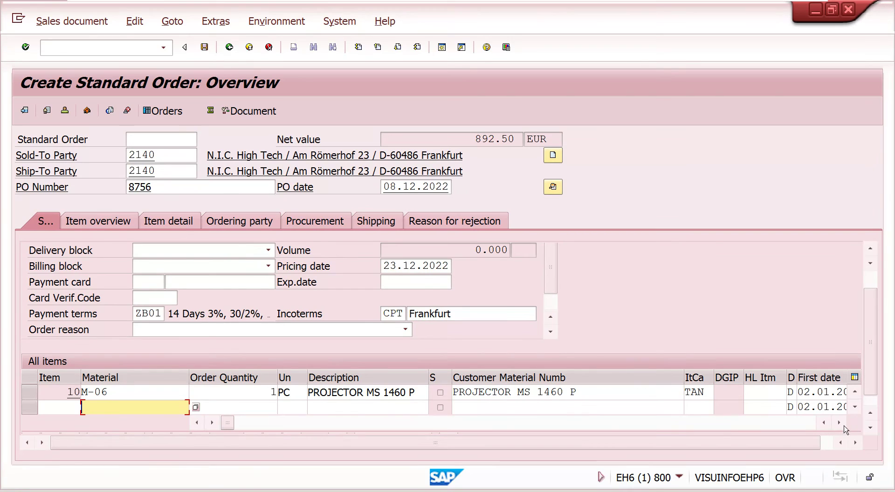
pyautogui.click(840, 423)
pyautogui.click(840, 423)
pyautogui.click(839, 423)
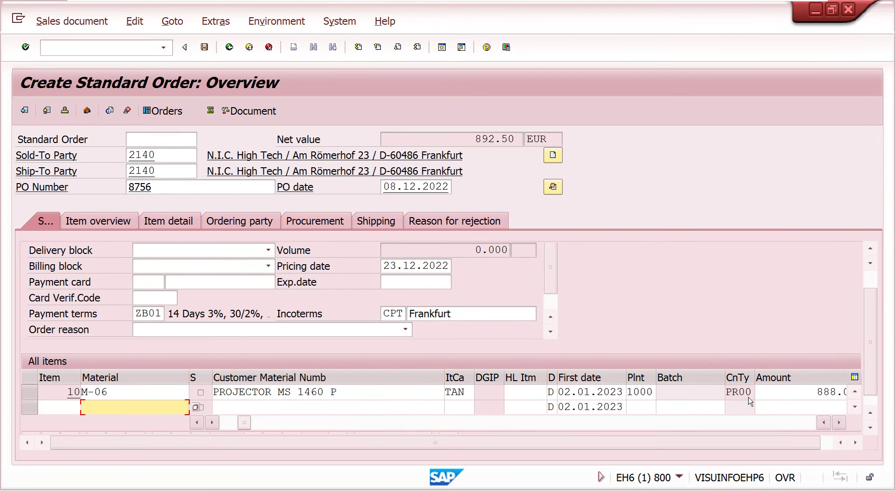
pyautogui.click(637, 397)
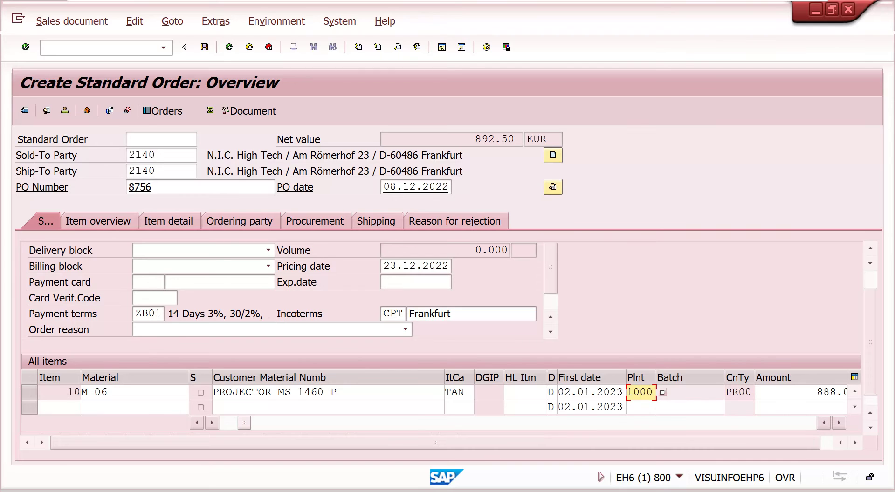
pyautogui.hotkey('alt', 'Tab')
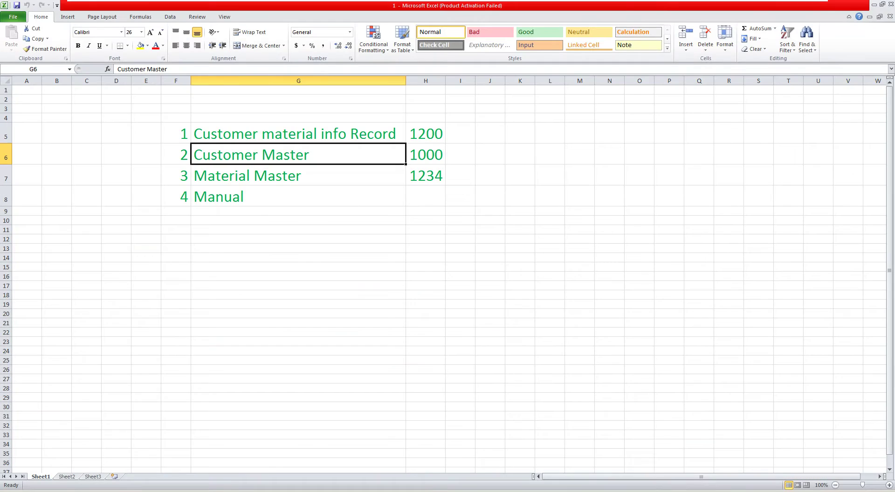
# Mark the Customer Master plant in the Excel list, and open N.I.C. High Tech's sales area data in SAP with transaction XD02
pyautogui.click(439, 157)
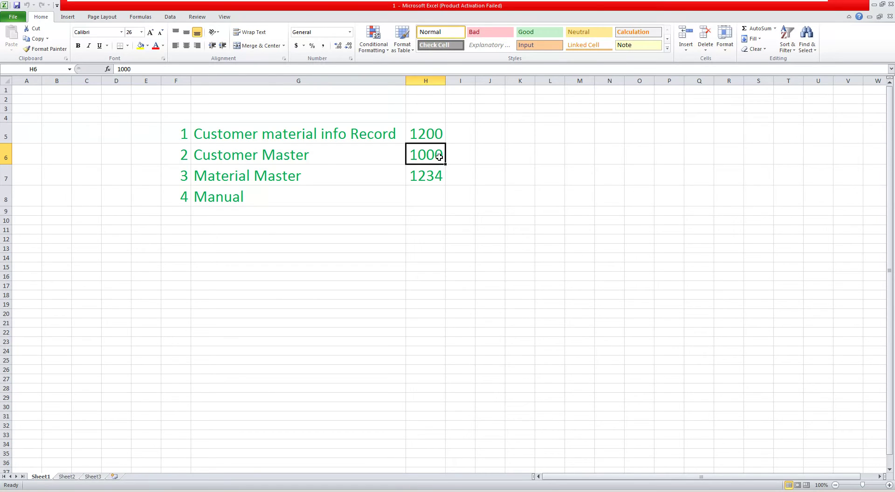
pyautogui.click(117, 491)
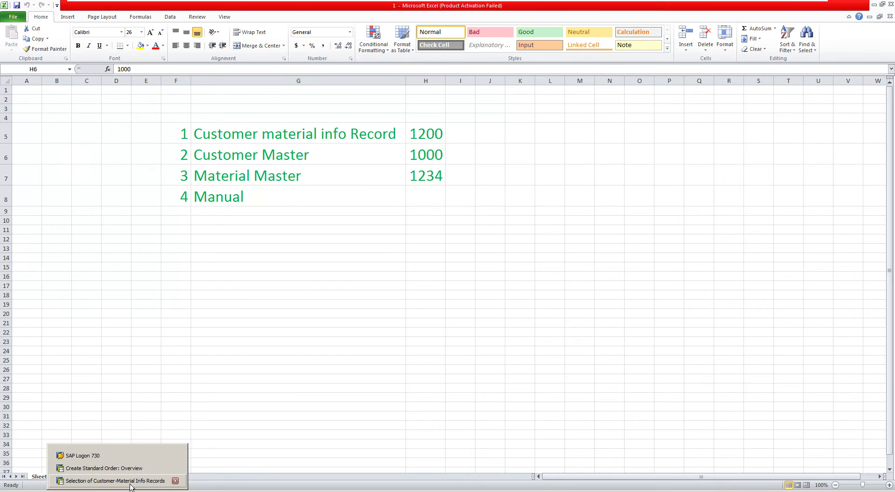
pyautogui.click(131, 481)
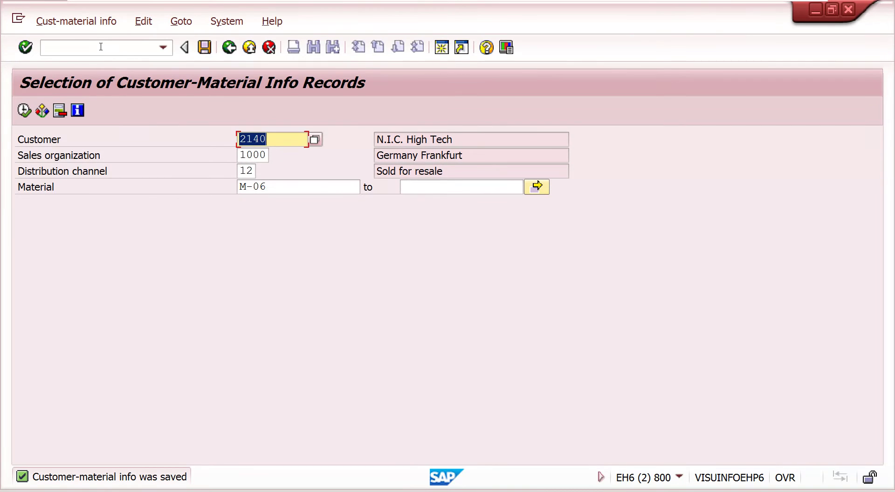
pyautogui.click(100, 46)
pyautogui.write('/nxd0')
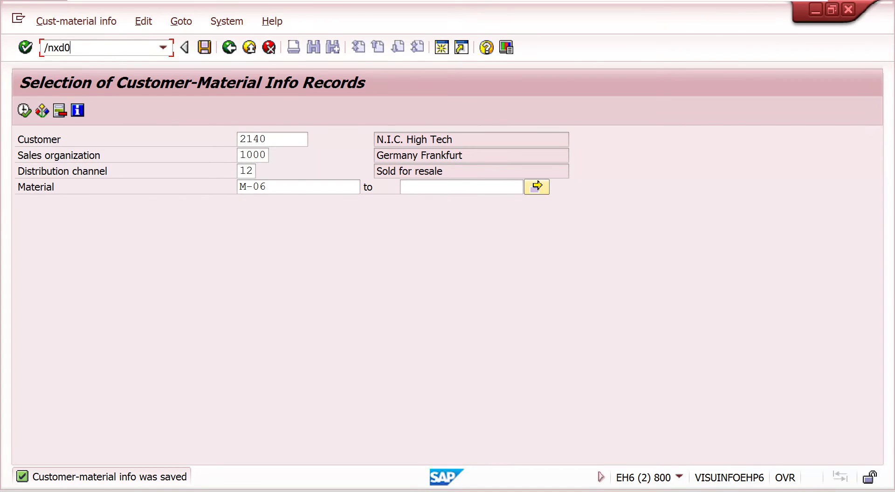
pyautogui.write('2')
pyautogui.press('Return')
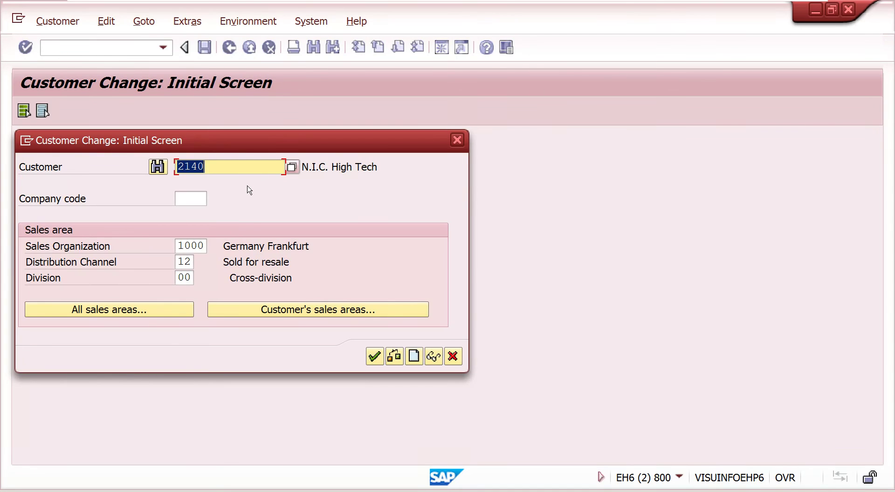
pyautogui.press('Return')
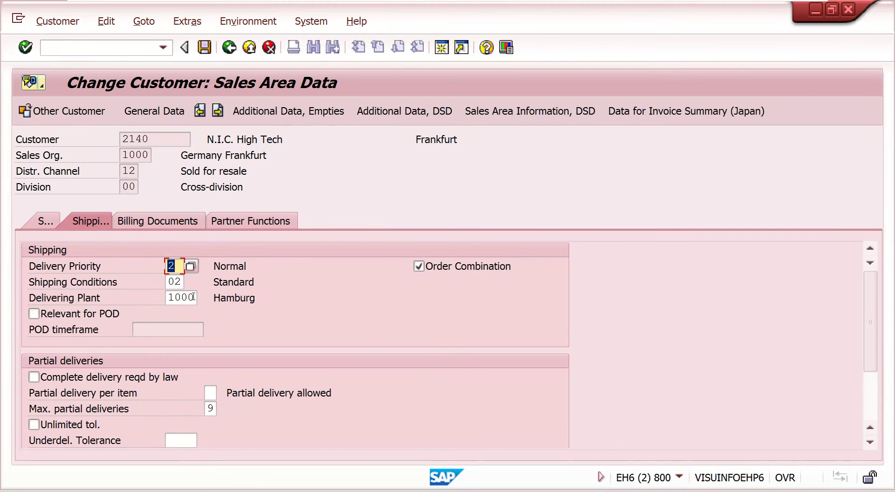
# Clear the delivering plant in the customer's shipping data, save the customer master and leave the transaction
pyautogui.click(196, 298)
pyautogui.press('BackSpace')
pyautogui.press('BackSpace')
pyautogui.press('BackSpace')
pyautogui.press('BackSpace')
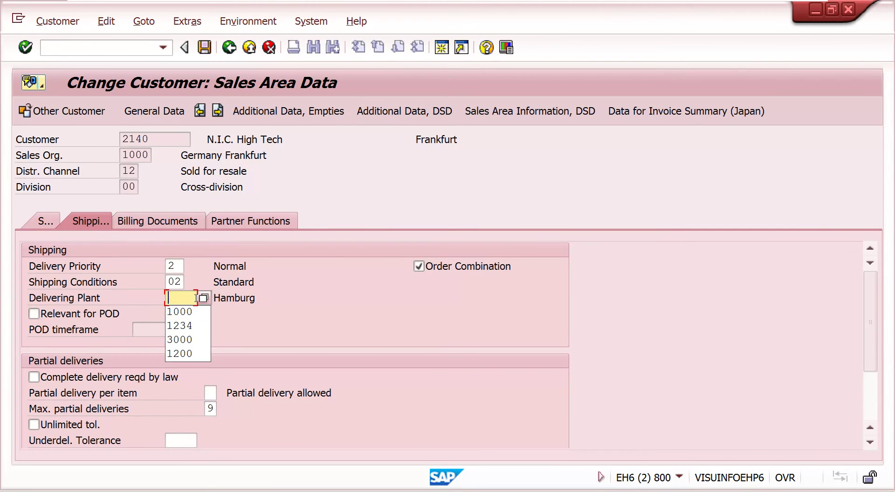
pyautogui.click(204, 47)
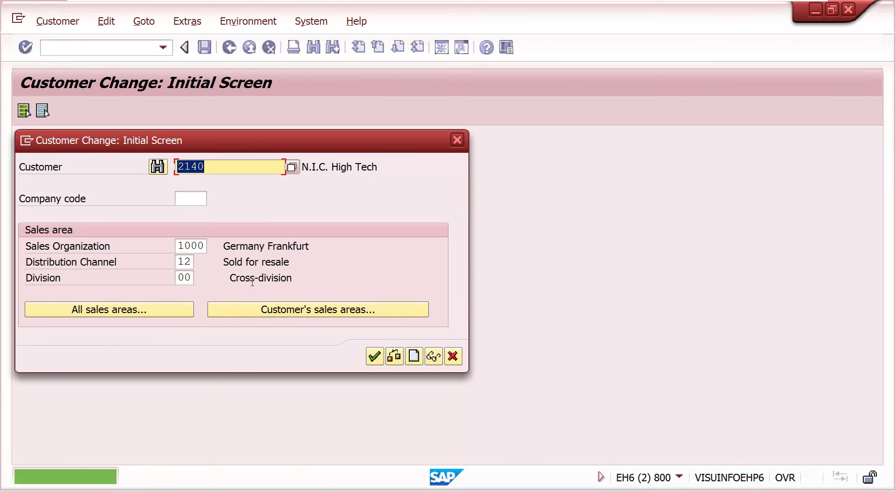
pyautogui.click(463, 139)
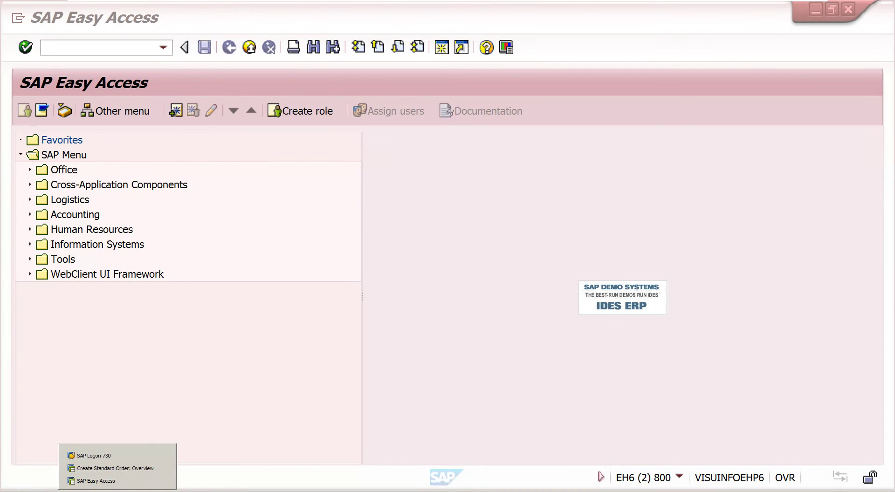
# Return to the sales order session and start a new order with transaction VA01 and order type OR
pyautogui.click(138, 472)
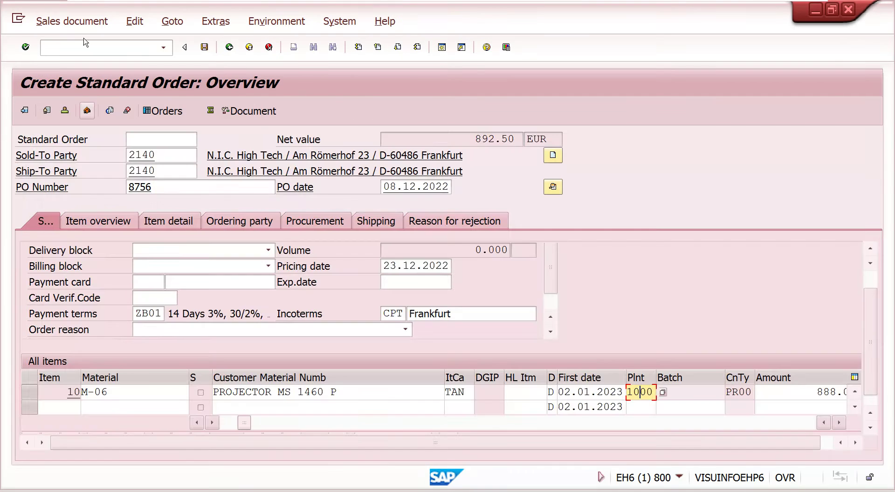
pyautogui.click(82, 47)
pyautogui.write('/nva01')
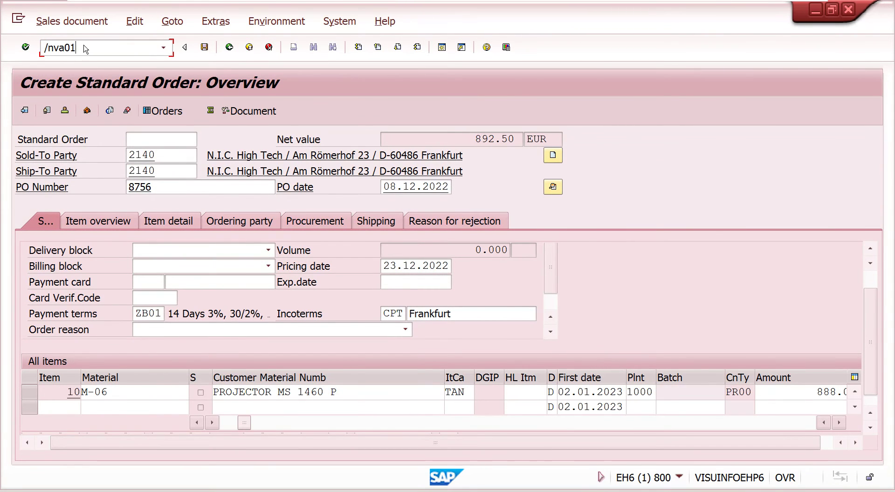
pyautogui.press('Return')
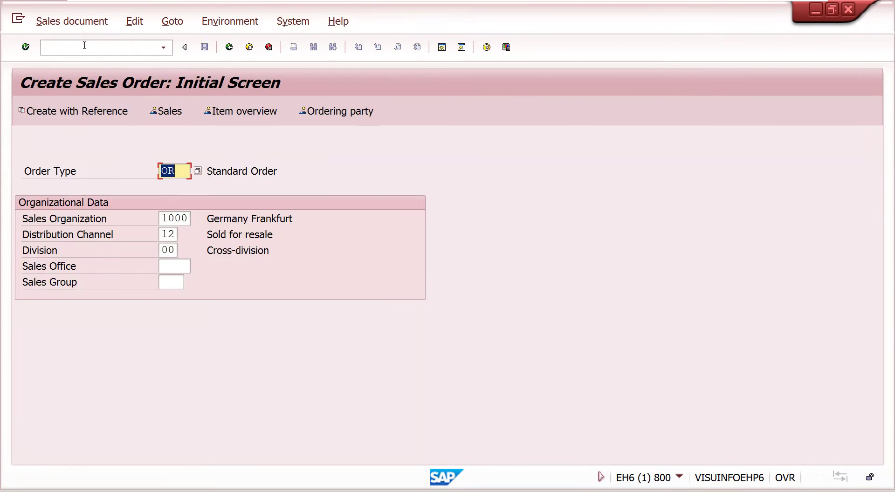
pyautogui.press('Return')
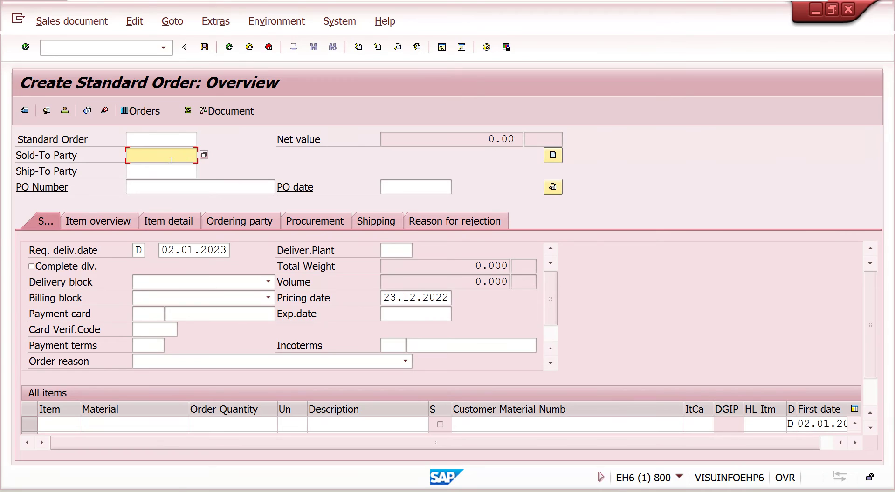
# Enter N.I.C. High Tech's customer number as sold-to party, a new purchase order number and PO date 08.12.2022
pyautogui.click(171, 160)
pyautogui.click(157, 168)
pyautogui.click(172, 190)
pyautogui.write('3415')
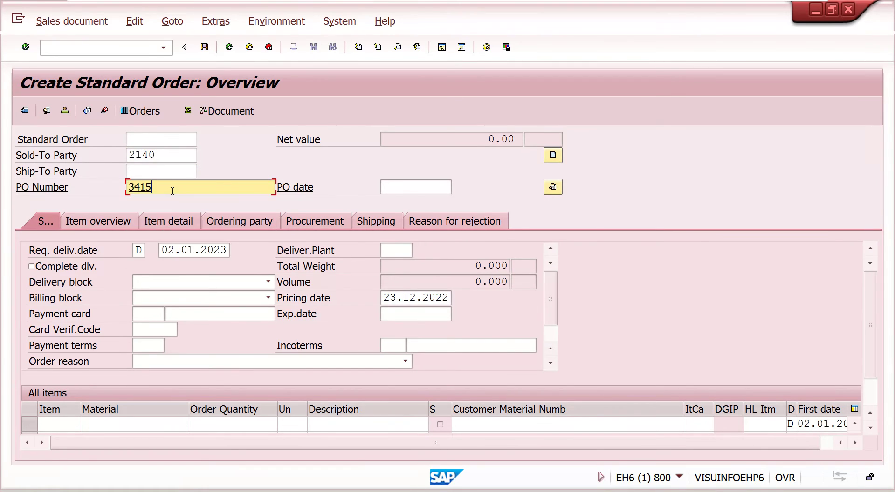
pyautogui.click(431, 186)
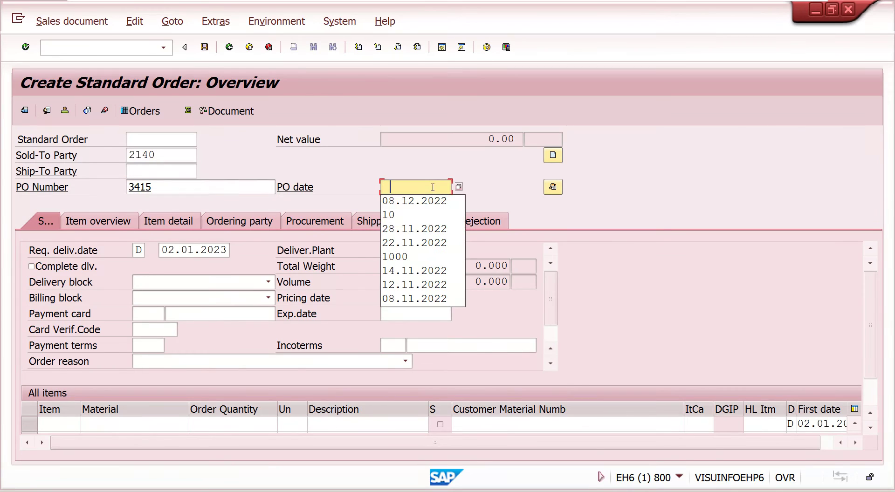
pyautogui.click(387, 205)
# Add material M-06 with an order quantity of 2 as the order item
pyautogui.click(117, 418)
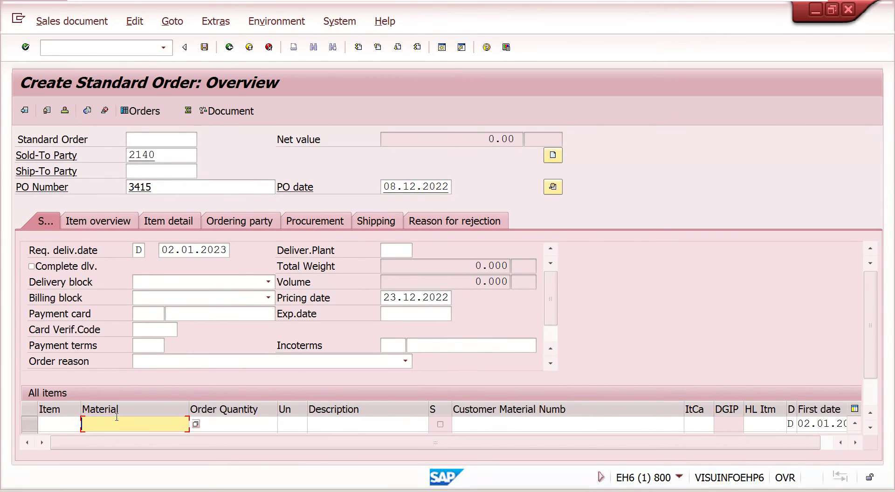
pyautogui.click(113, 301)
pyautogui.click(225, 425)
pyautogui.write('2')
pyautogui.press('Return')
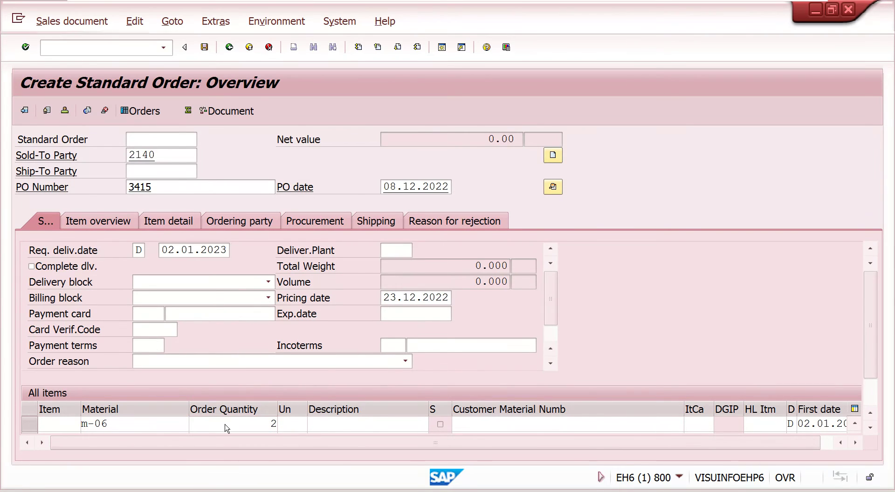
# Check the plant determined for the M-06 item with an order quantity of 2
pyautogui.click(870, 428)
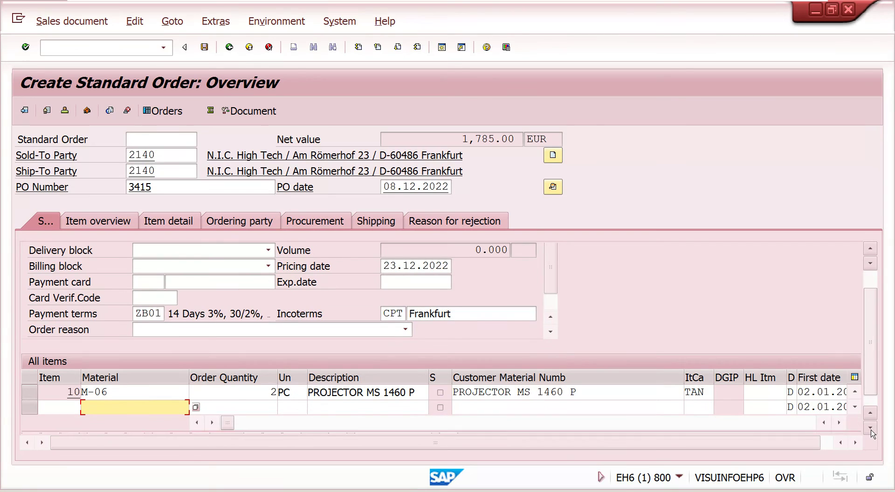
pyautogui.click(839, 423)
pyautogui.click(839, 423)
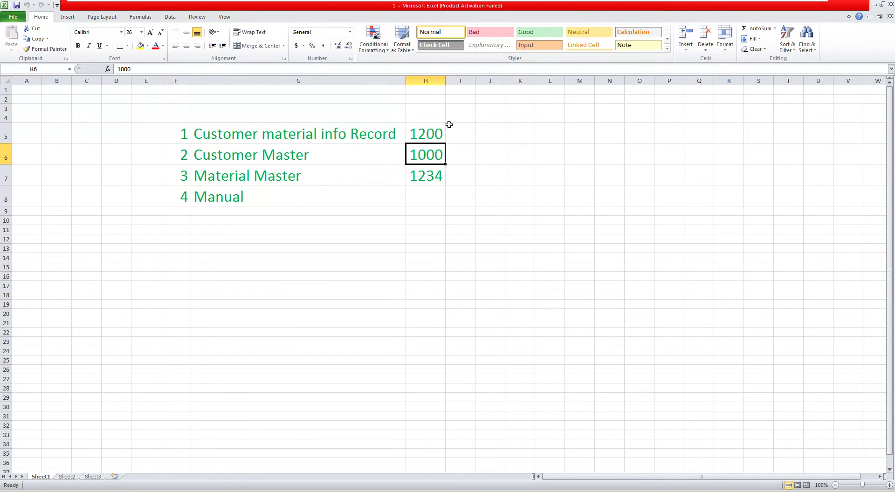
# Review the plant priority list in Excel, covering Customer material info Record, Customer Master, Material Master and Manual
pyautogui.click(449, 125)
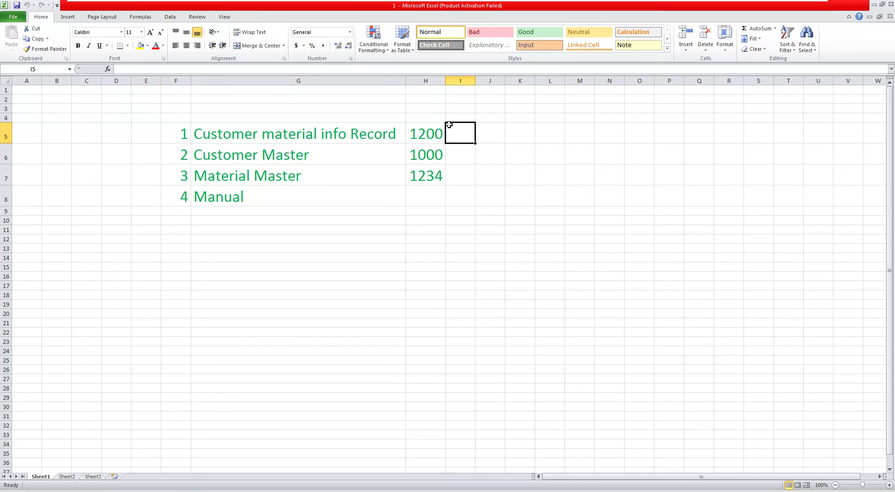
pyautogui.click(355, 134)
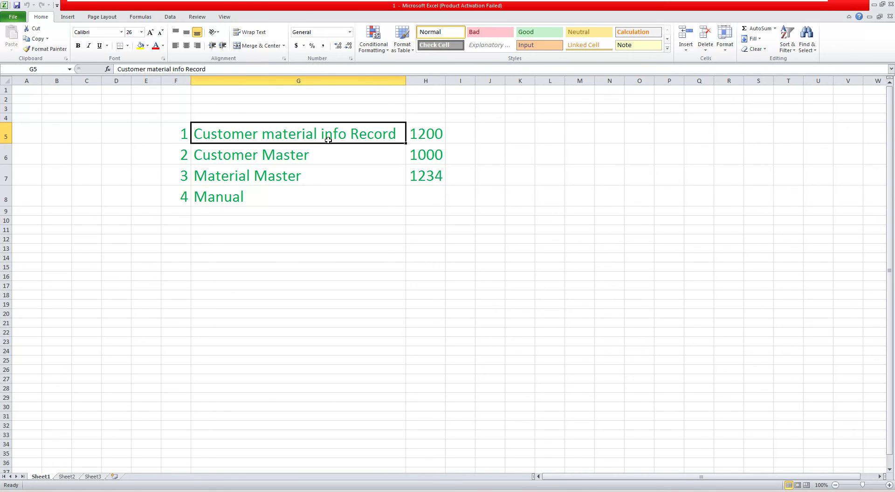
pyautogui.click(309, 155)
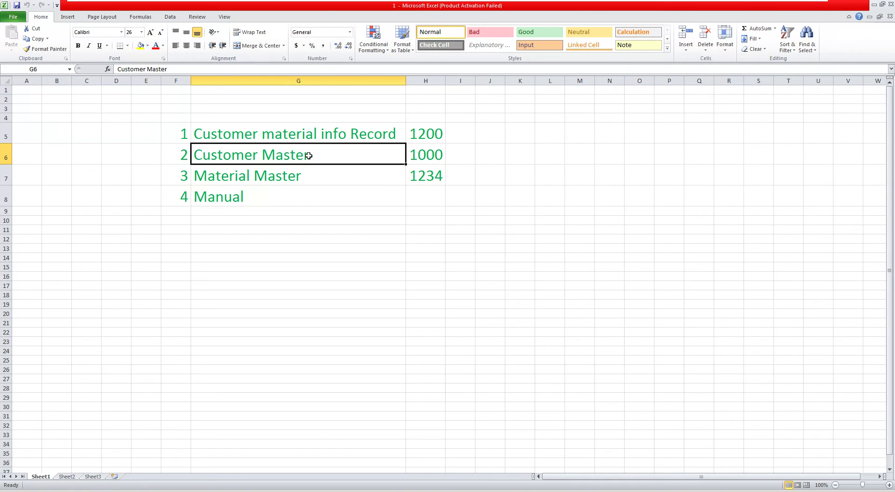
pyautogui.click(344, 166)
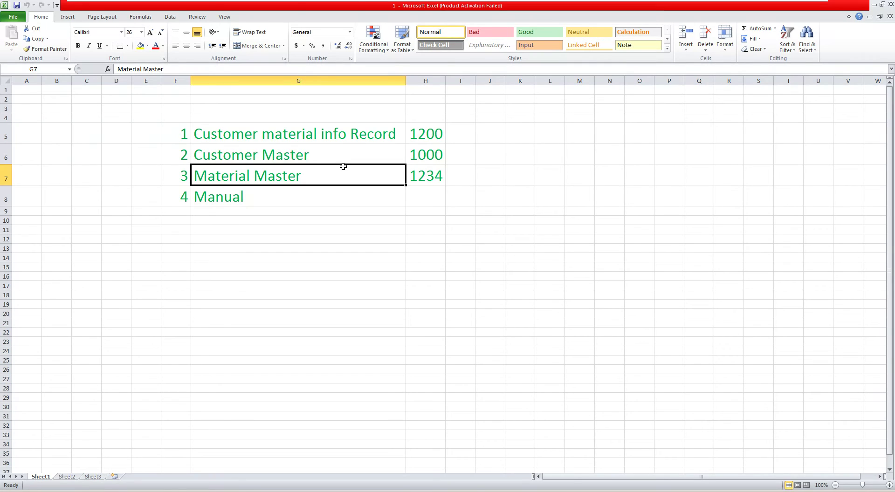
pyautogui.moveTo(346, 135); pyautogui.dragTo(337, 170)
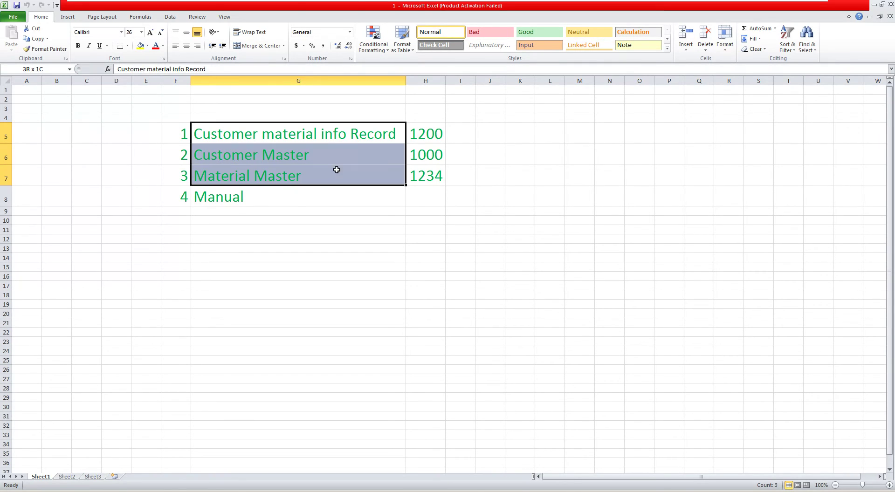
pyautogui.click(282, 197)
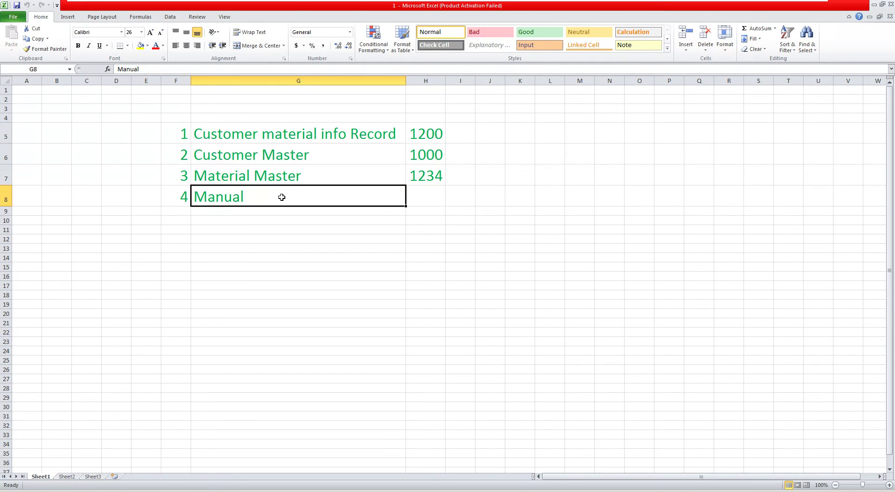
pyautogui.click(314, 176)
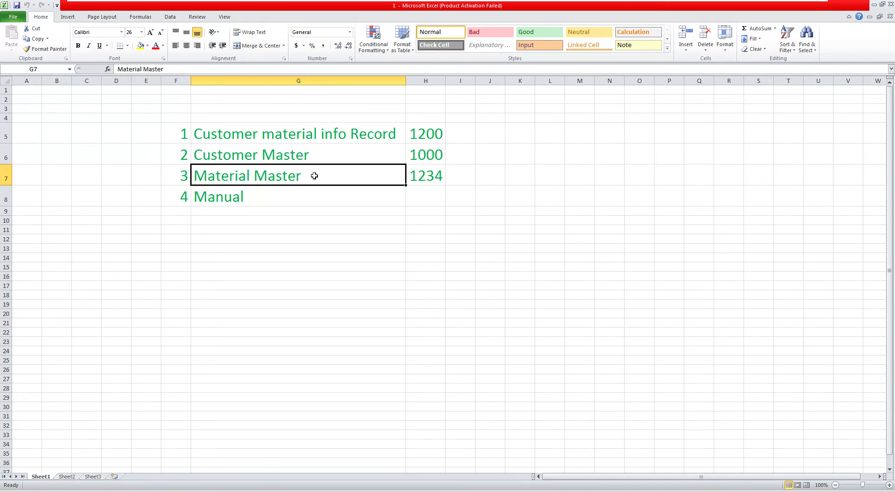
# Switch to the free SAP session and open material M-06 with transaction MM02 in the Sales: Sales Org. Data 1 view
pyautogui.click(118, 491)
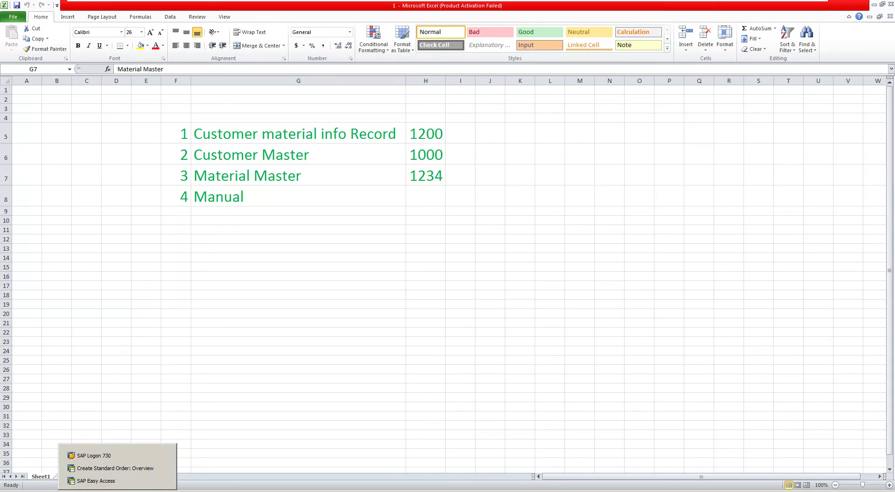
pyautogui.click(125, 481)
pyautogui.write('mm02')
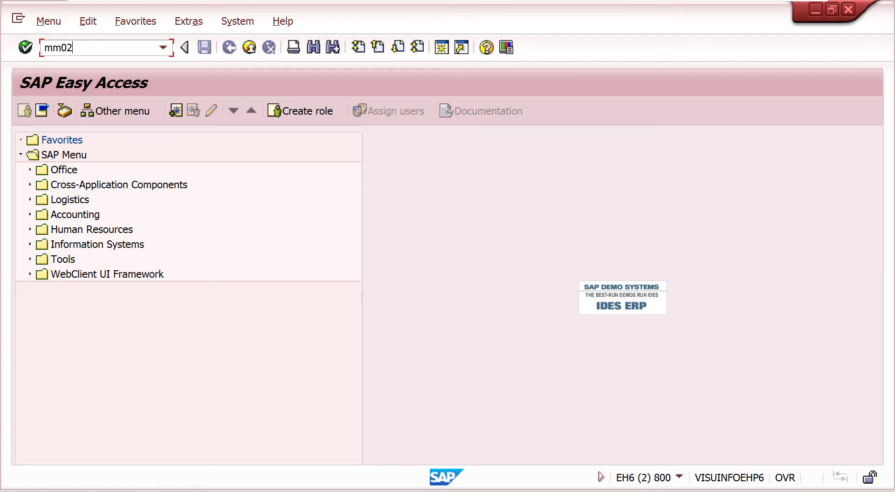
pyautogui.press('Return')
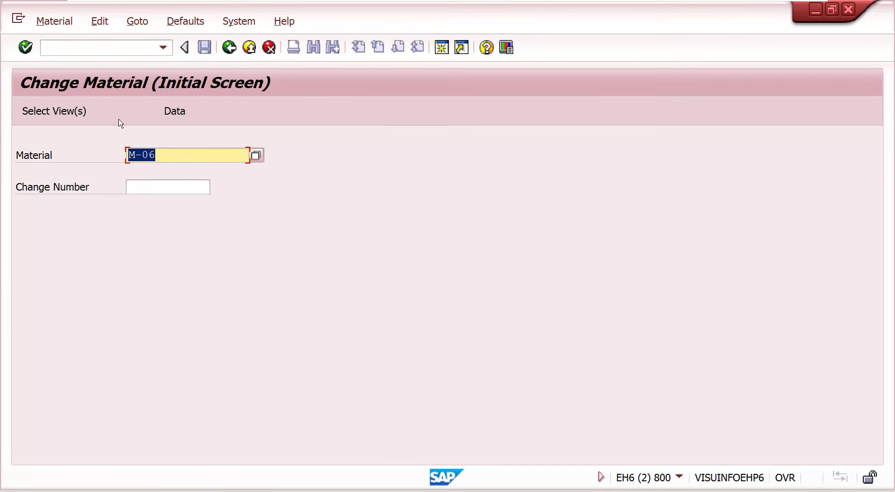
pyautogui.click(125, 111)
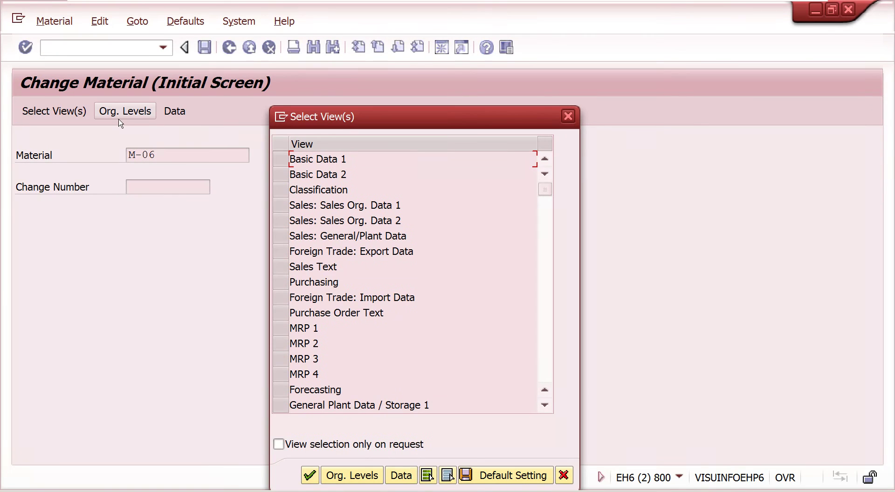
pyautogui.click(279, 210)
pyautogui.press('Return')
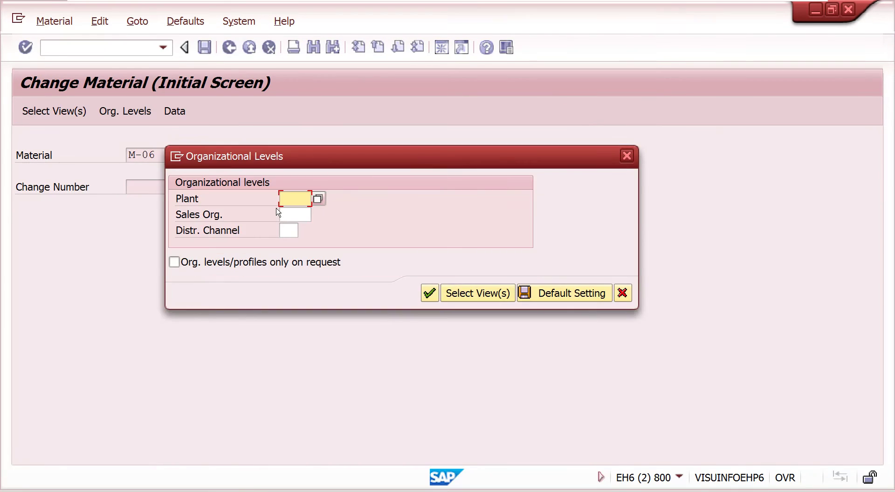
# Set the organizational levels to plant 1200, sales organization 1000 and distribution channel 12, and open the material's sales data
pyautogui.write('1200')
pyautogui.press('Tab')
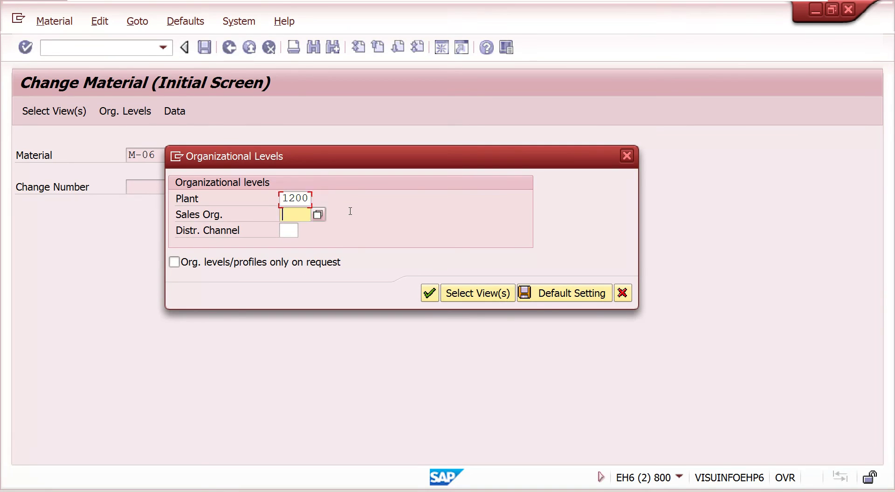
pyautogui.write('1000')
pyautogui.press('Tab')
pyautogui.write('12')
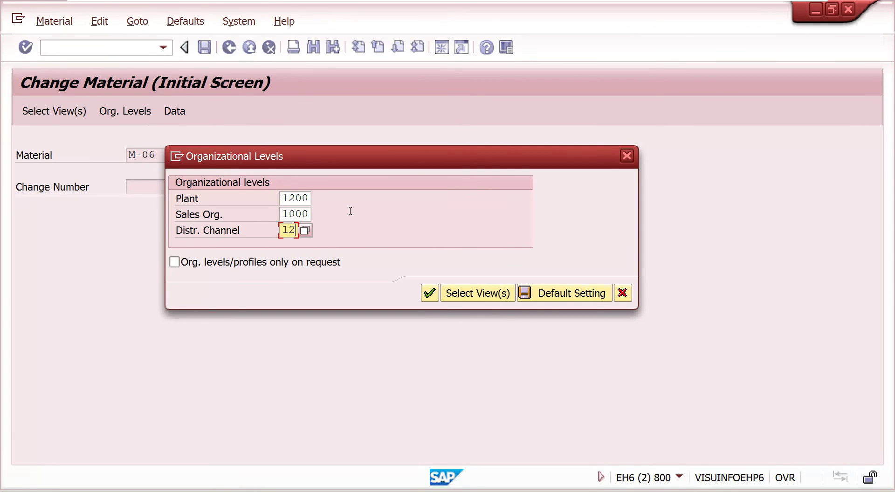
pyautogui.press('Return')
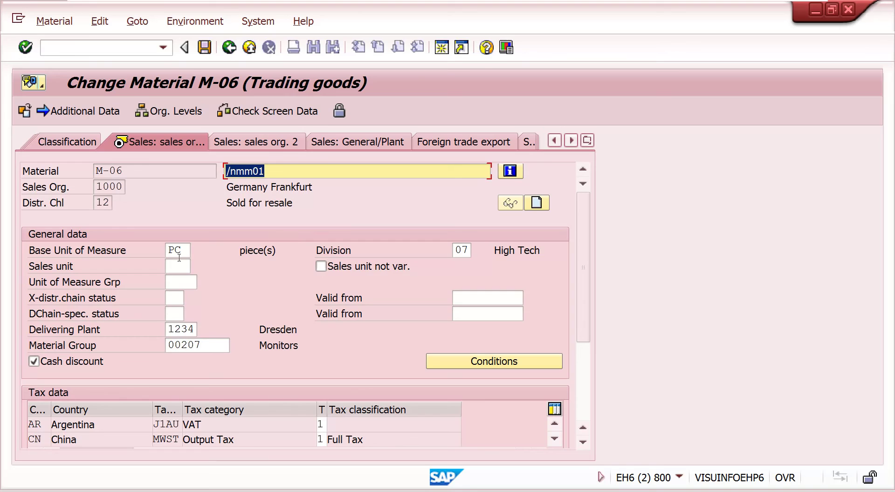
# Clear the Delivering Plant of material M-06 and save the material master
pyautogui.click(197, 329)
pyautogui.press('BackSpace')
pyautogui.press('BackSpace')
pyautogui.press('BackSpace')
pyautogui.press('BackSpace')
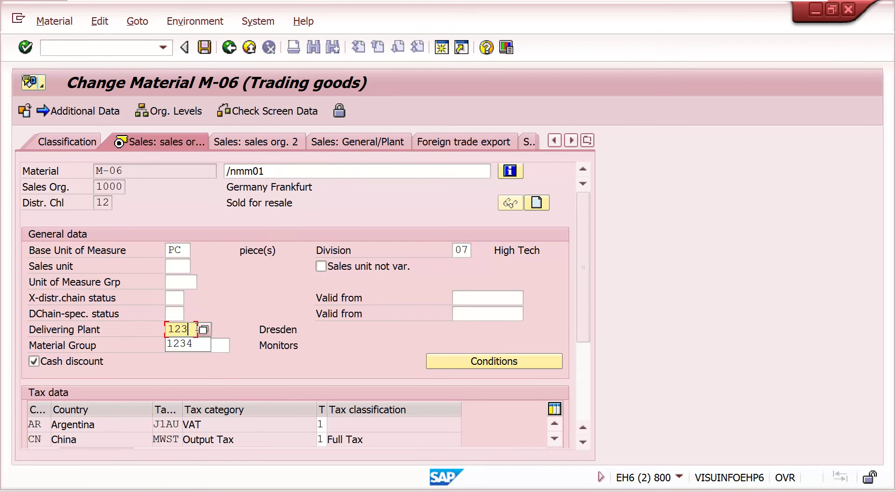
pyautogui.click(208, 48)
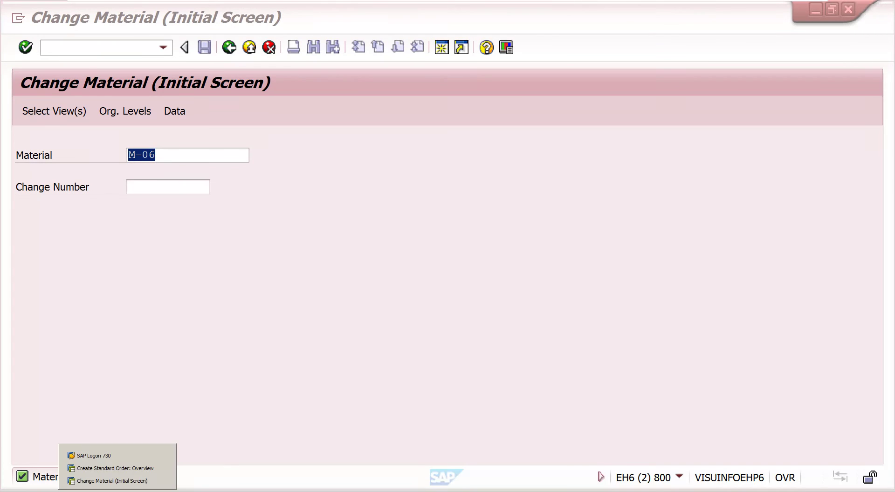
# Switch to the sales order session and start a new standard order (OR) with transaction VA01 in sales area 1000/12/00
pyautogui.click(118, 465)
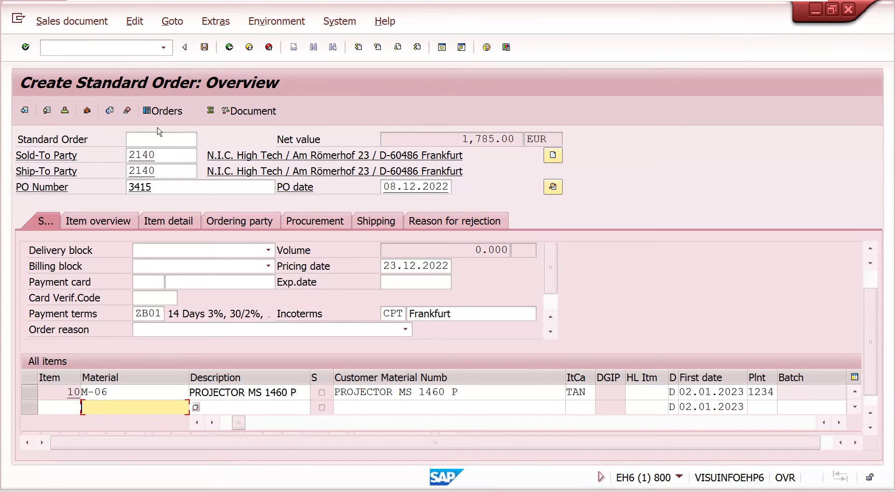
pyautogui.click(120, 46)
pyautogui.write('/nva01')
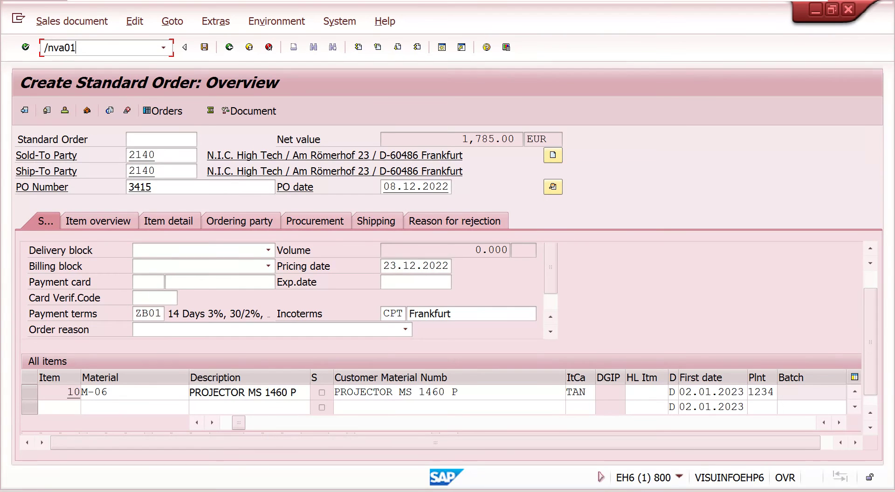
pyautogui.press('Return')
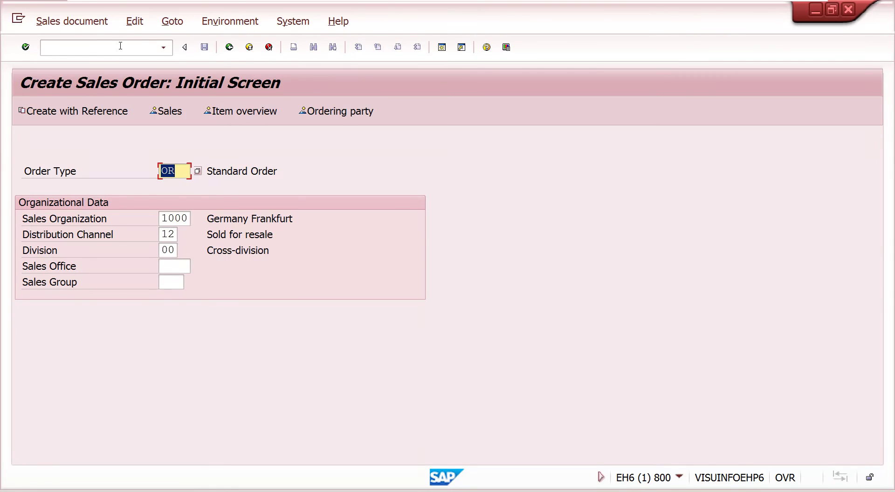
pyautogui.press('Return')
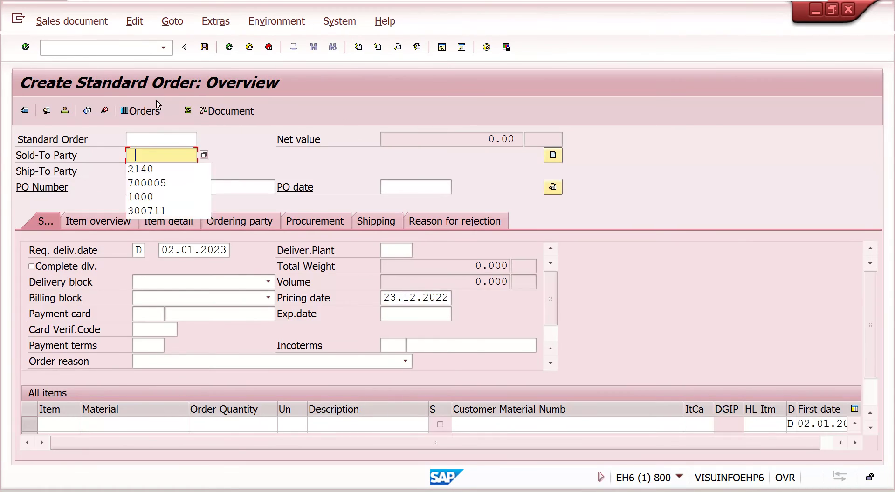
# Fill in the order's sold-to party number and PO number, and set the PO date to 08.12.2022
pyautogui.click(143, 168)
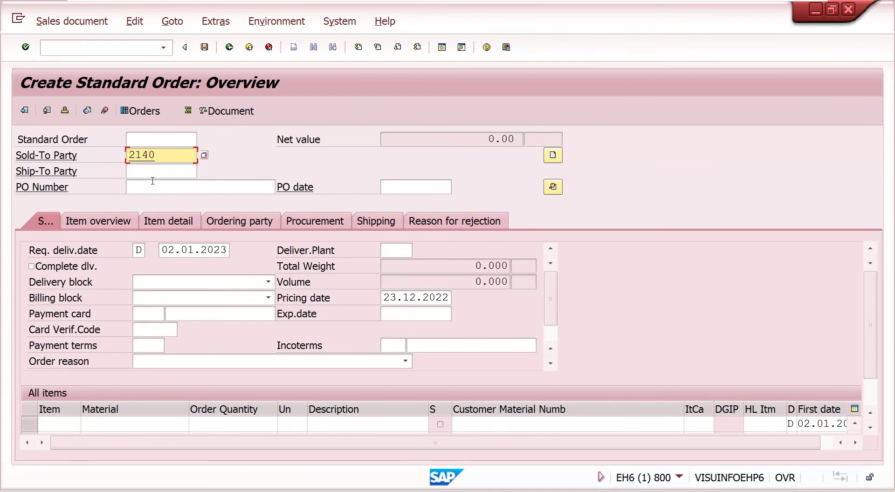
pyautogui.click(153, 182)
pyautogui.write('34871')
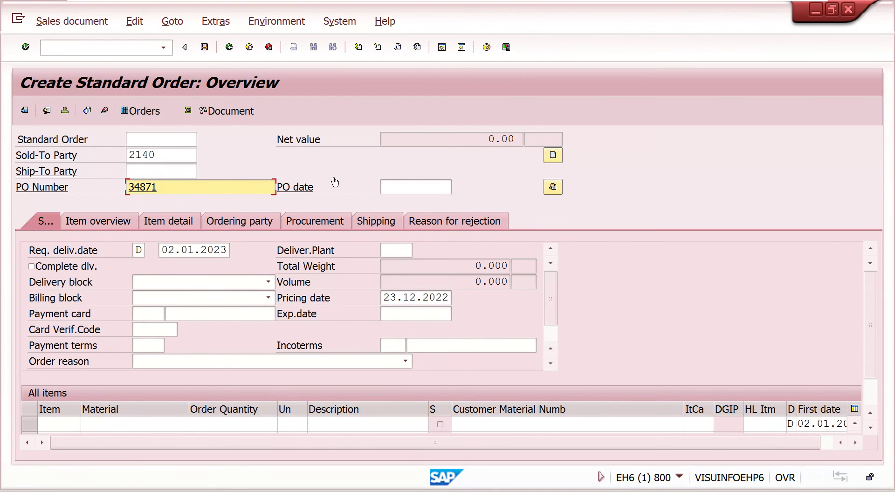
pyautogui.click(400, 188)
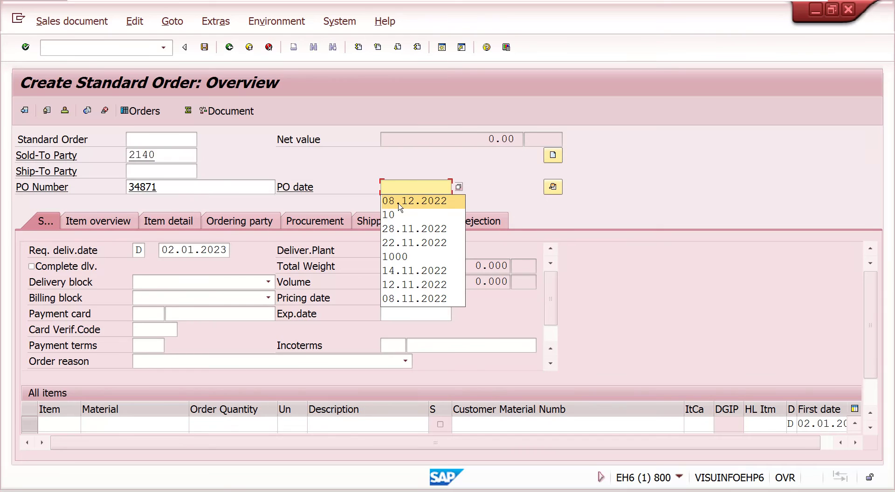
pyautogui.click(404, 202)
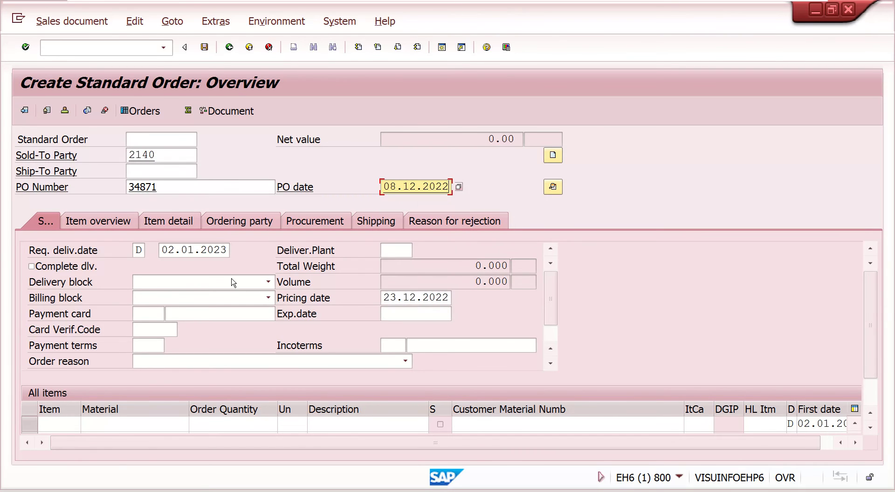
# Add material M-06 to the order with an order quantity of 1
pyautogui.click(100, 420)
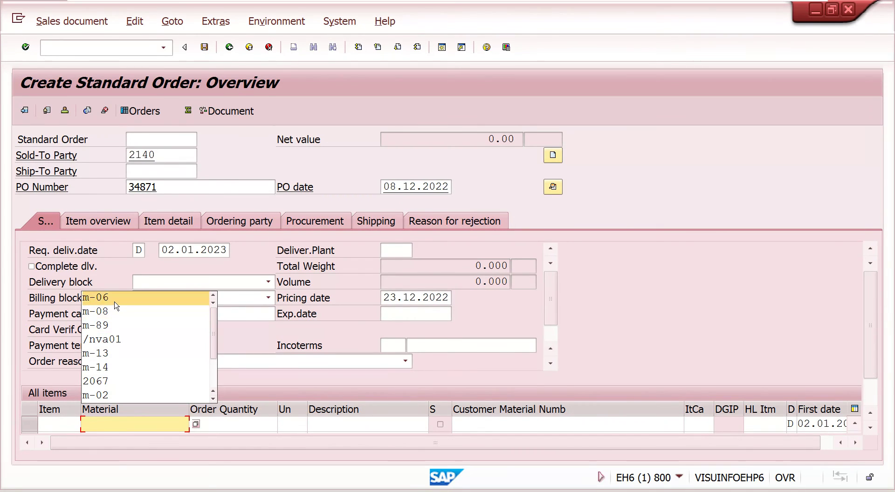
pyautogui.click(114, 303)
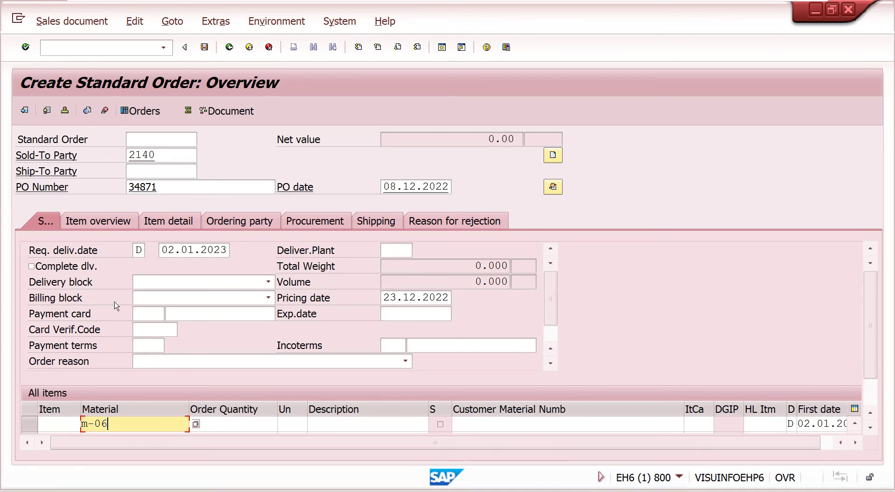
pyautogui.click(220, 425)
pyautogui.write('1')
pyautogui.press('Return')
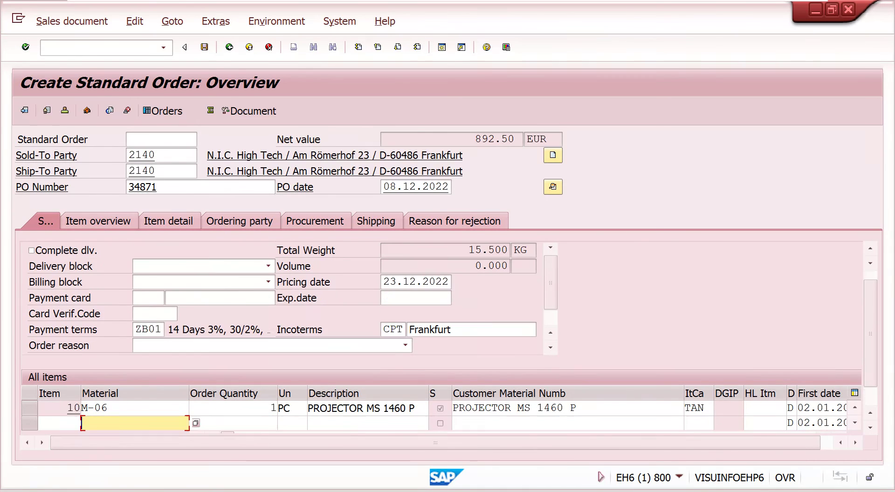
# Check the plant of the M-06 item and the list of plants available for it
pyautogui.click(870, 428)
pyautogui.click(839, 407)
pyautogui.click(839, 407)
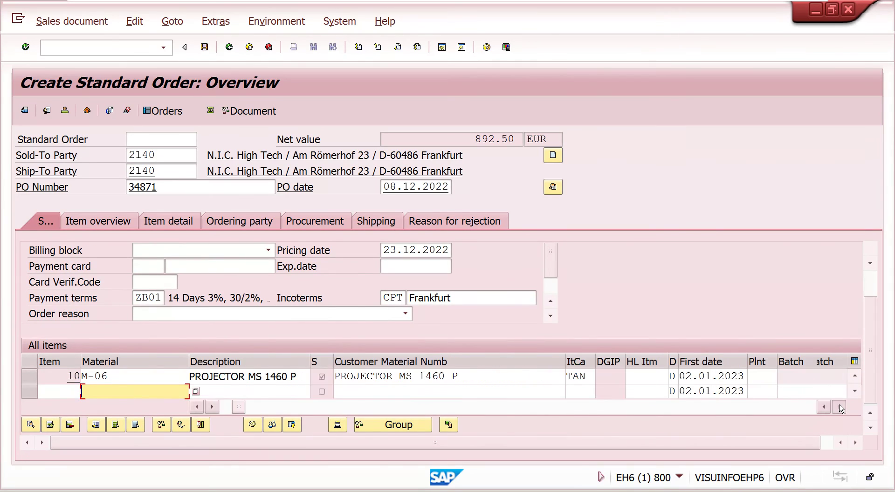
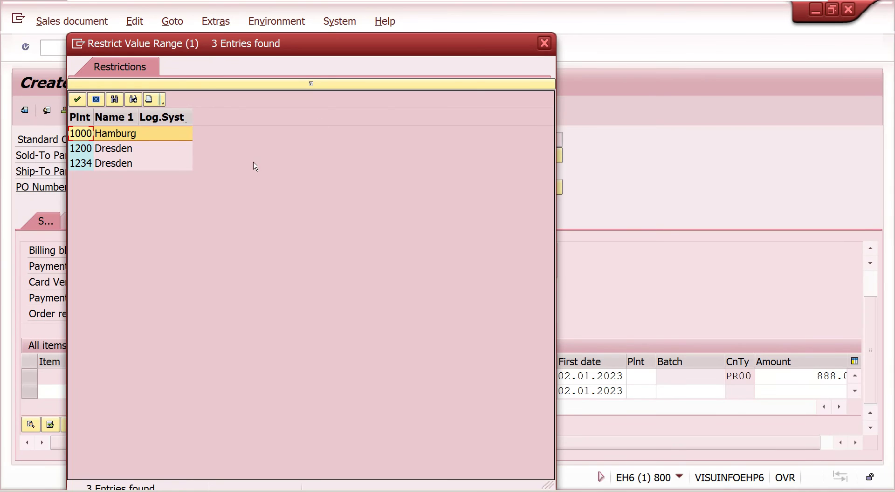
pyautogui.click(546, 44)
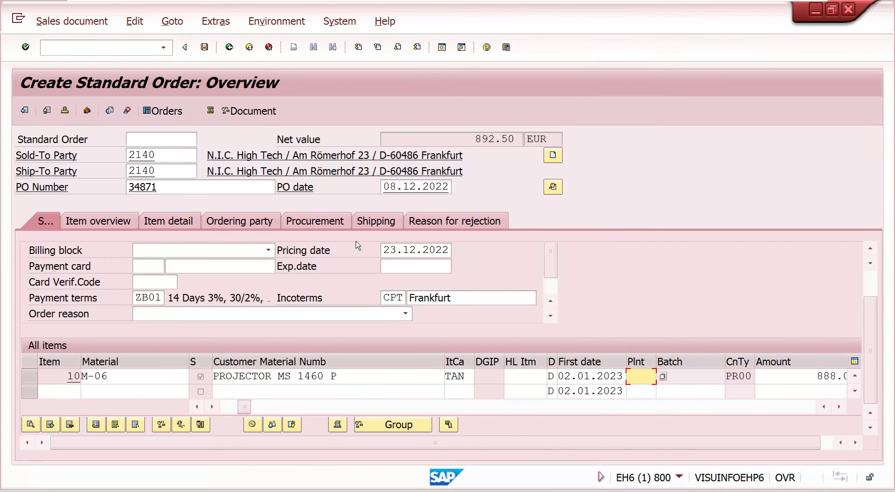
# Check the company code in the order header's accounting data and the sales area in the order overview
pyautogui.click(552, 187)
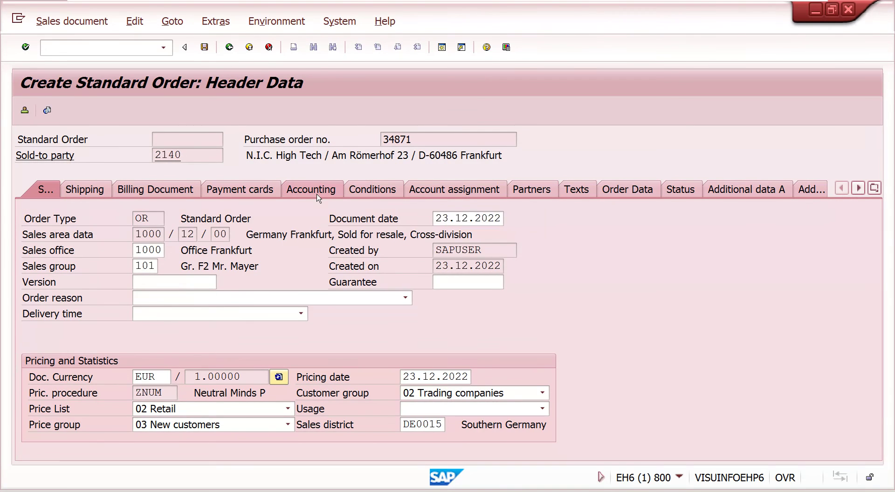
pyautogui.click(311, 190)
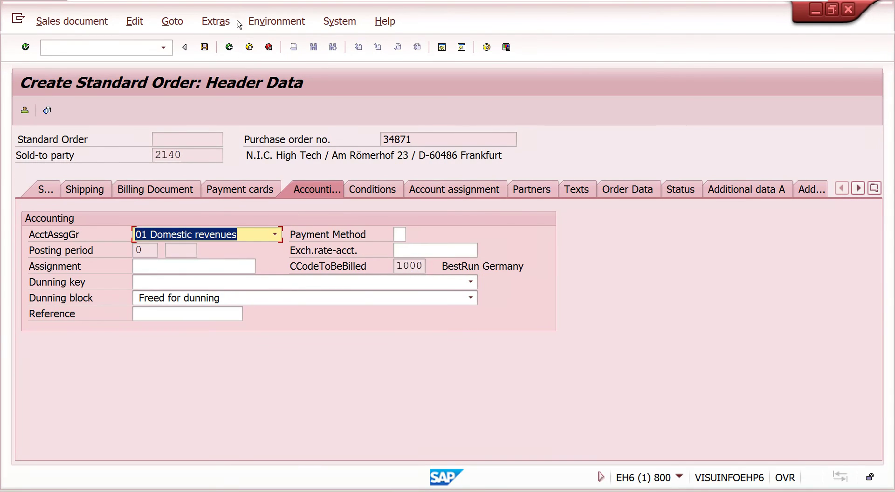
pyautogui.click(229, 47)
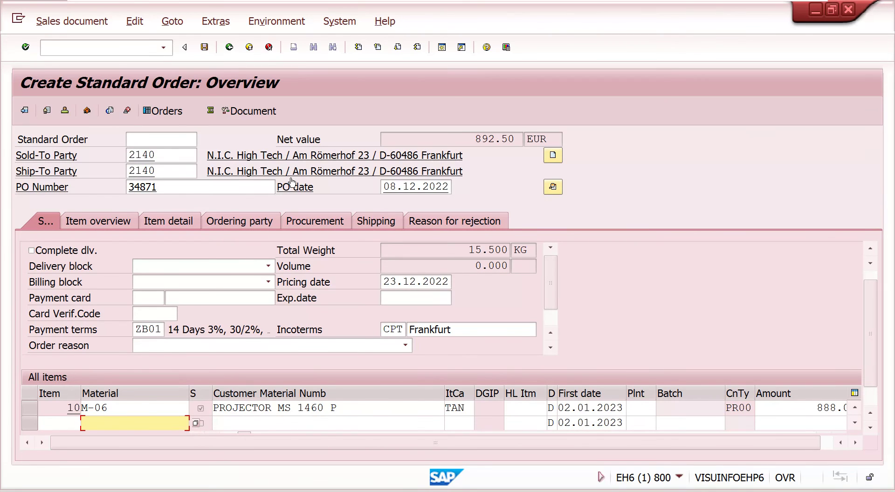
pyautogui.scroll(-2, 548, 329)
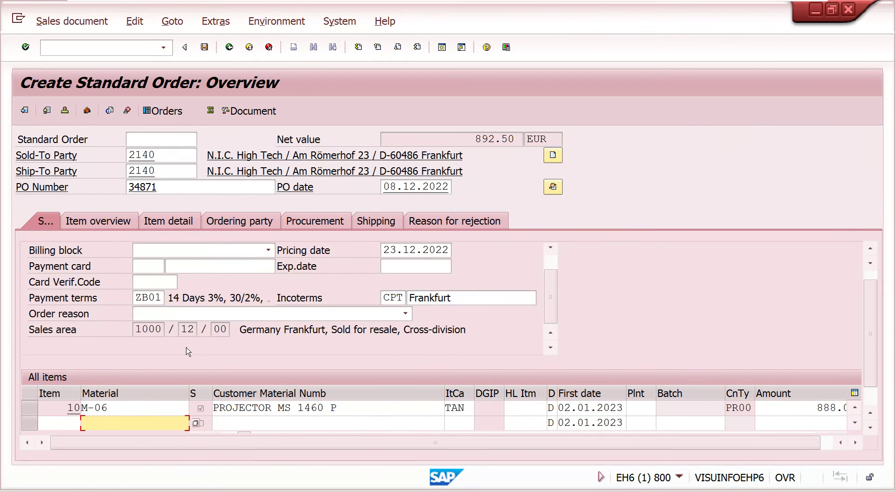
pyautogui.click(189, 329)
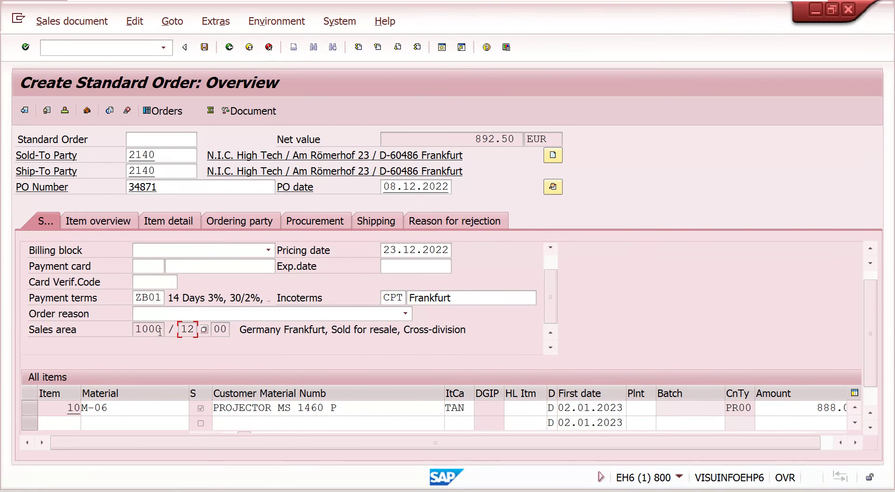
# Choose plant 1200 Dresden manually for the M-06 item from the available plants and save the order
pyautogui.click(655, 409)
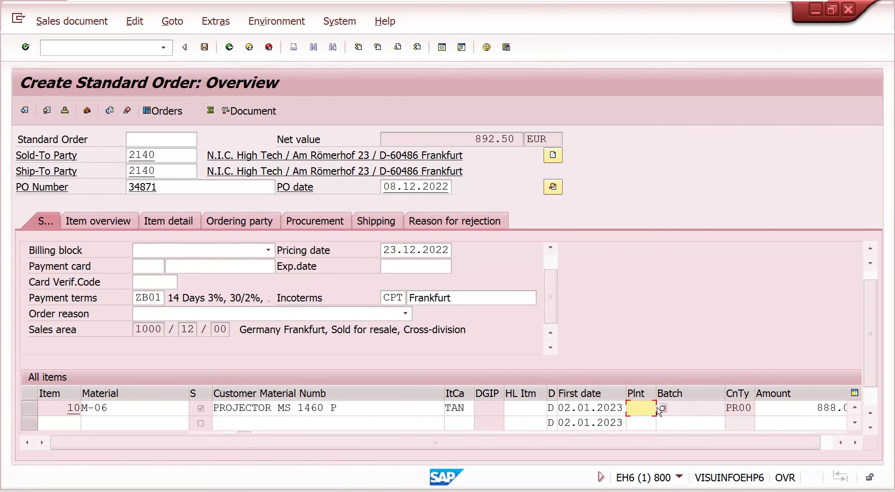
pyautogui.click(663, 409)
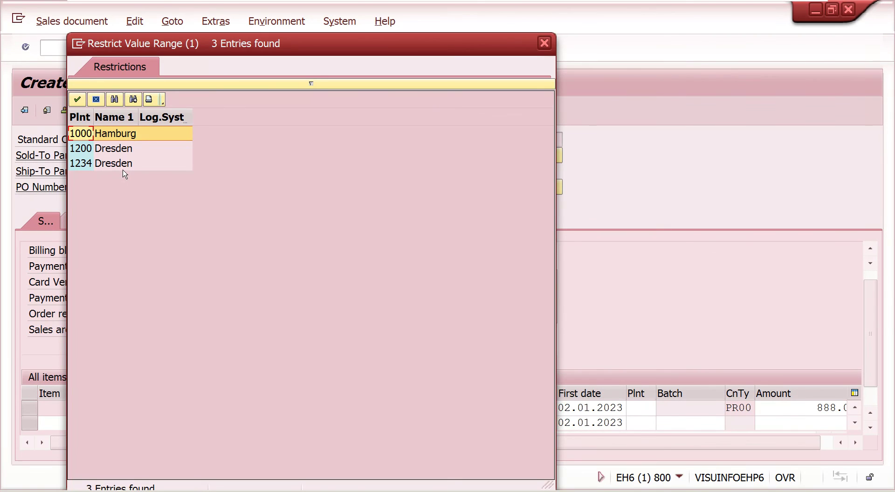
pyautogui.doubleClick(118, 150)
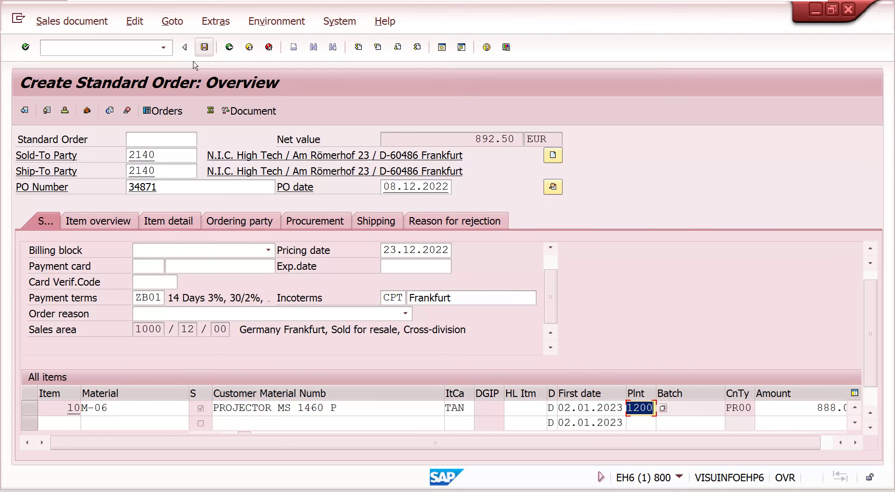
pyautogui.click(205, 47)
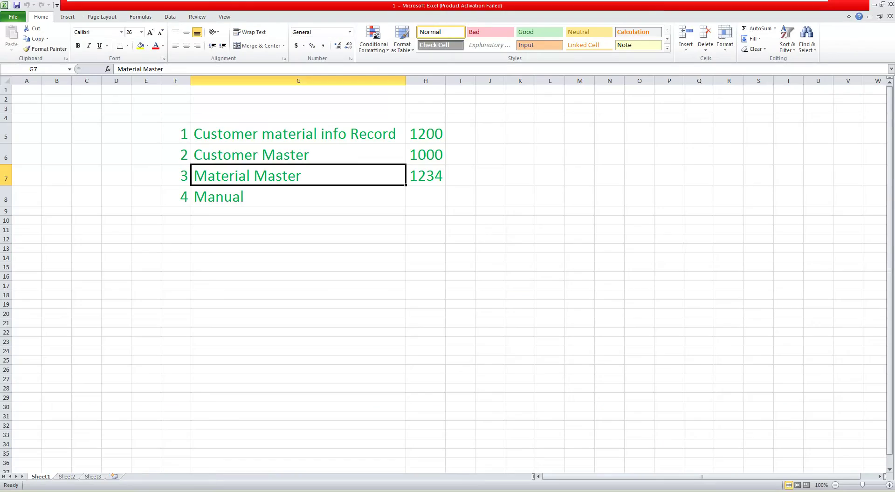
# Review the four plant determination priorities in Excel, from Customer material info Record down to Manual, and return to the Plant Determination slide
pyautogui.rightClick(363, 135)
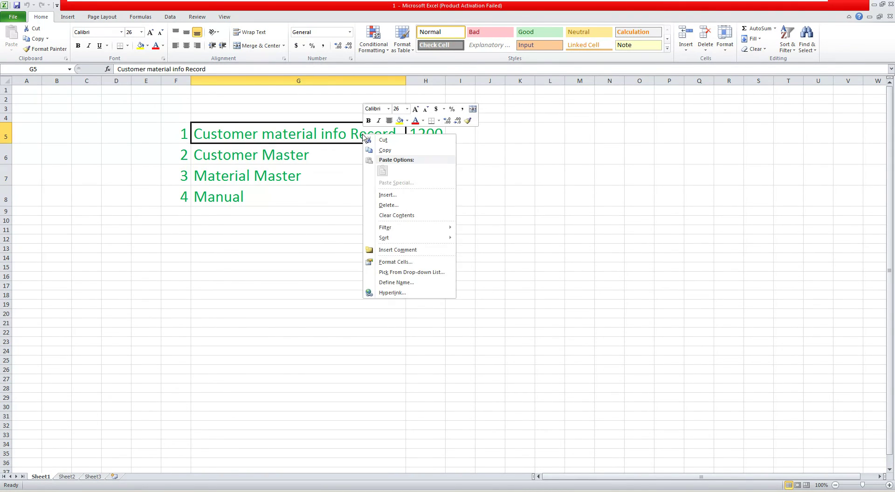
pyautogui.click(319, 137)
pyautogui.moveTo(316, 138); pyautogui.dragTo(308, 169)
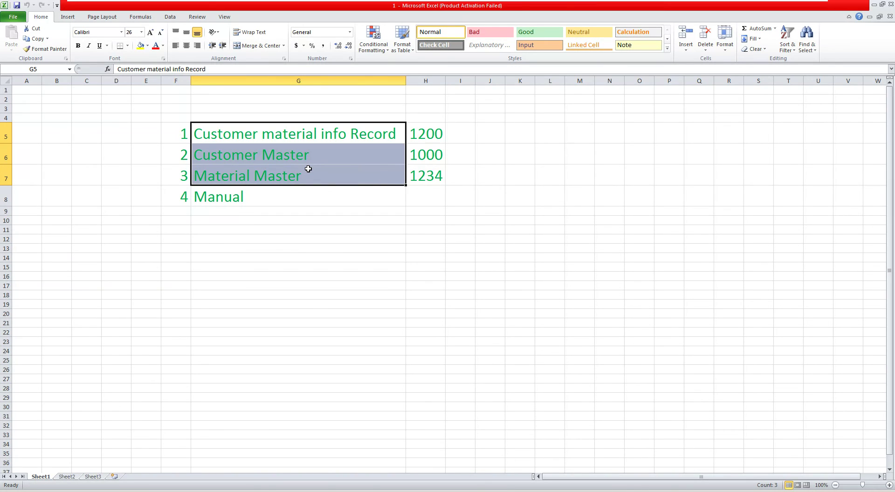
pyautogui.click(330, 136)
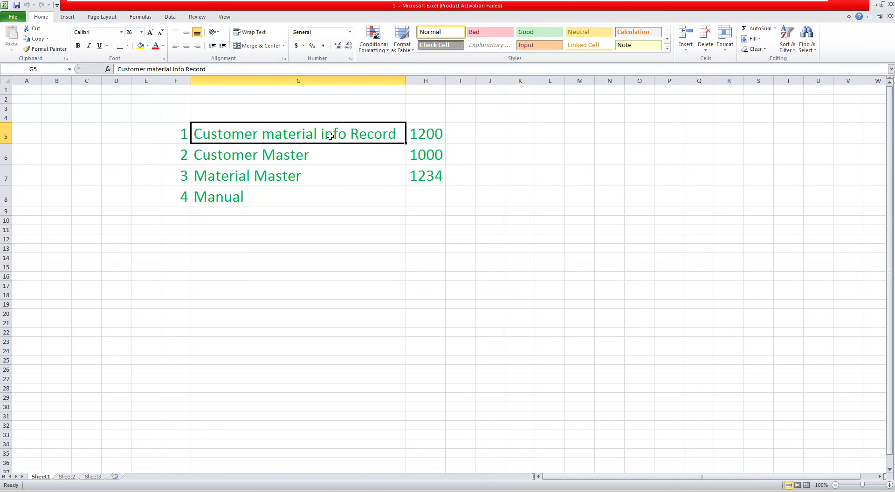
pyautogui.click(305, 156)
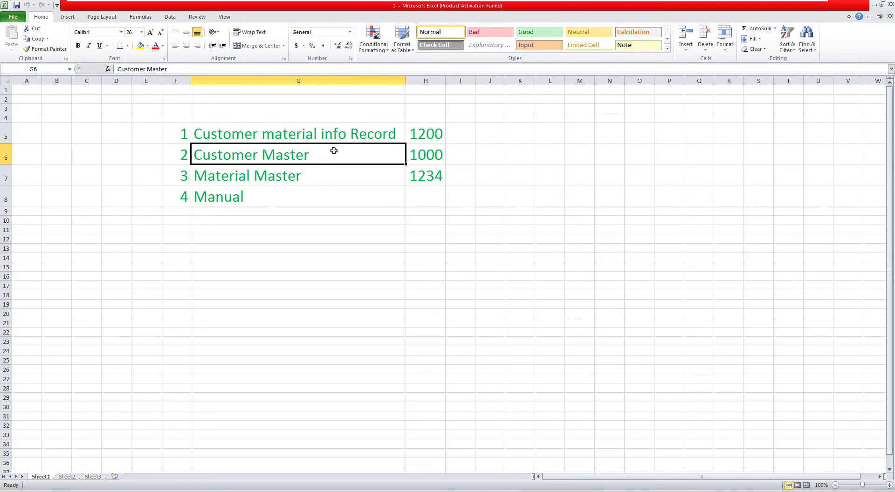
pyautogui.click(301, 179)
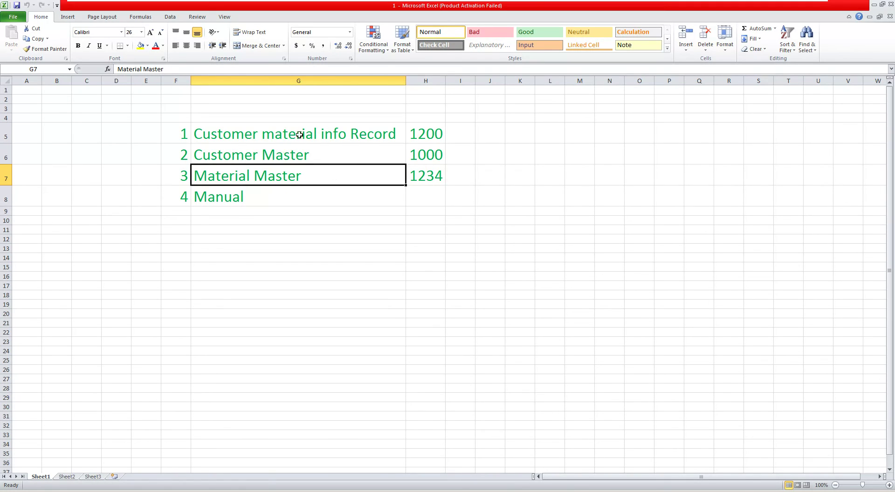
pyautogui.click(295, 188)
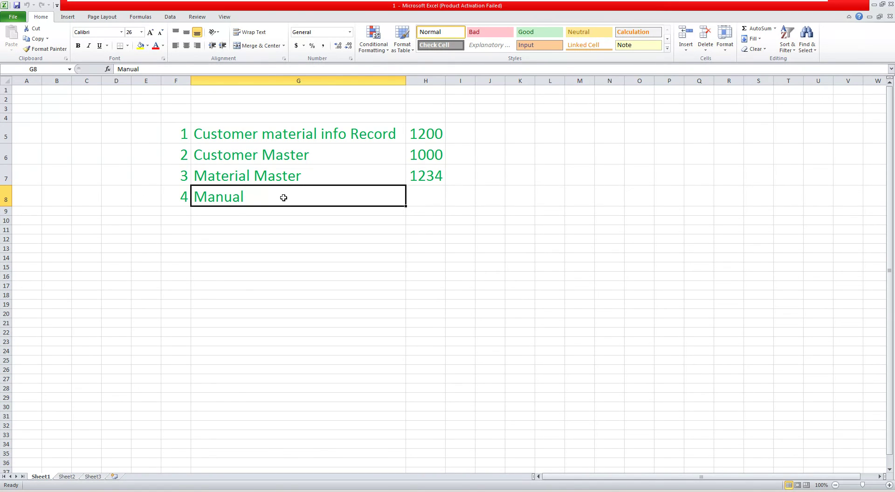
pyautogui.moveTo(741, 3)
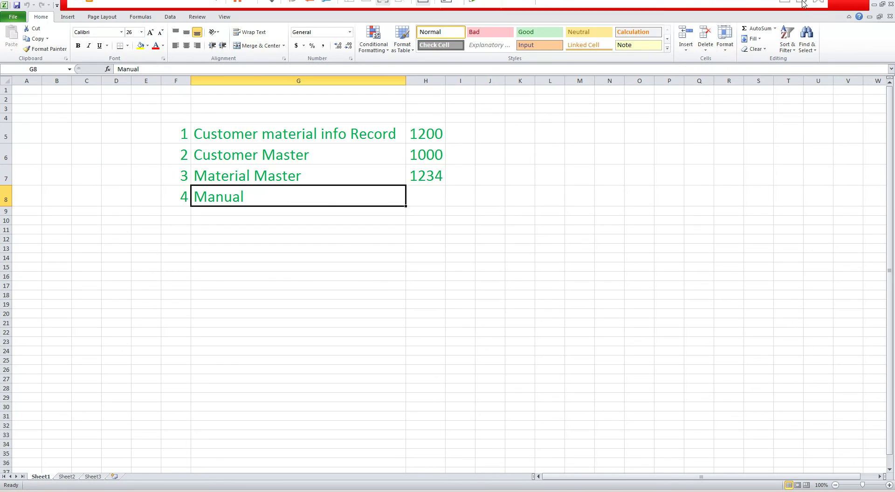
pyautogui.click(782, 13)
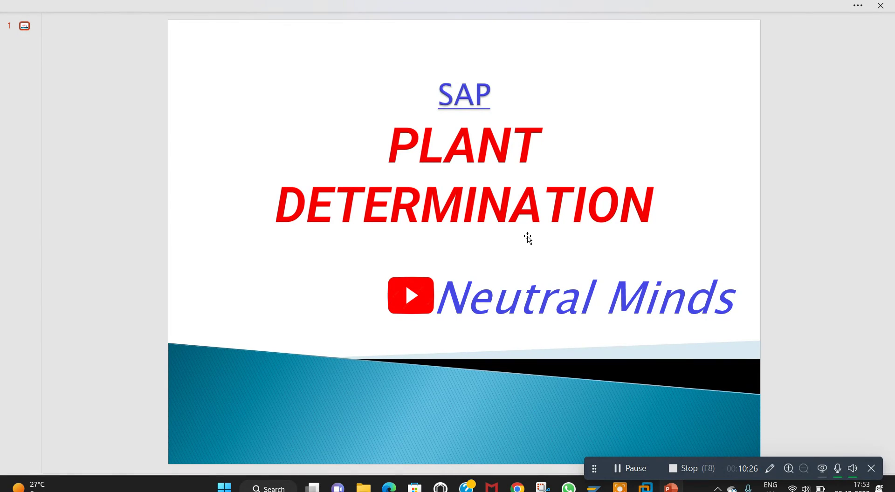